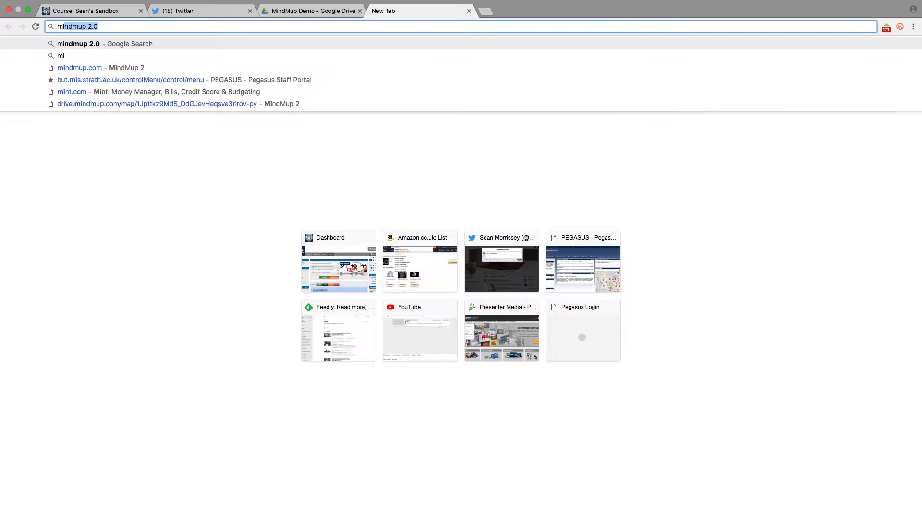
Step: Search Google for mindmup 2.0, open the MindMup 2 website and create a new map in MindMup Cloud
key("Return")
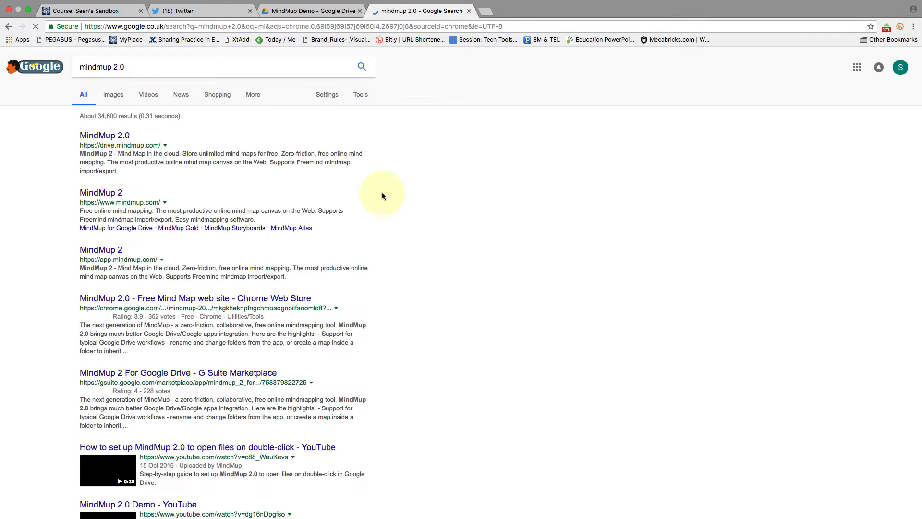
left_click(112, 195)
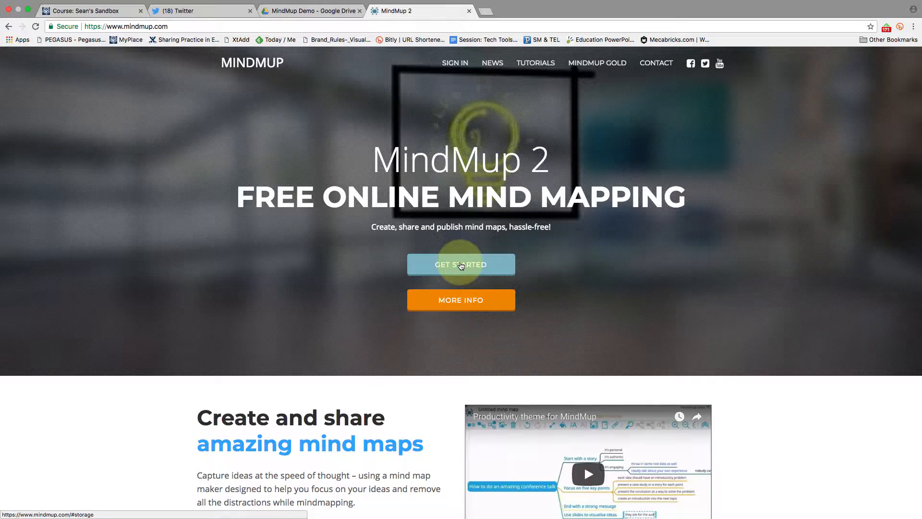
left_click(460, 265)
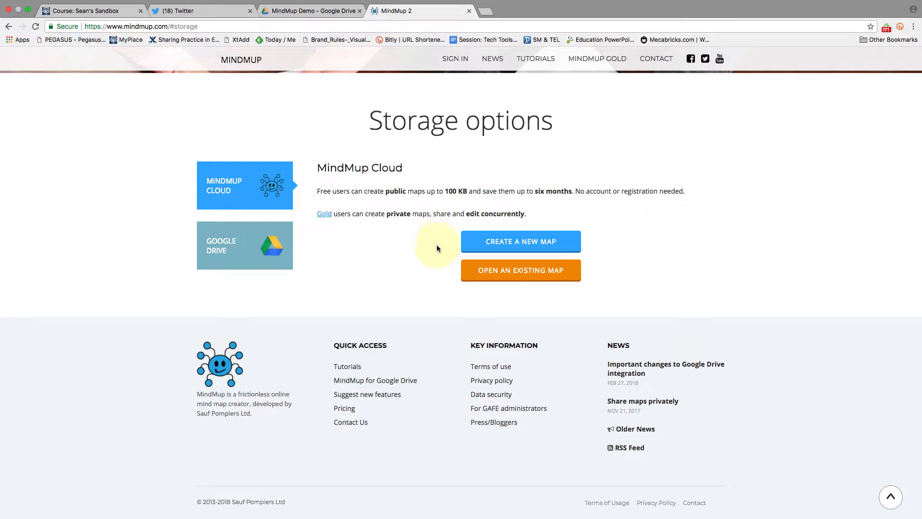
left_click(529, 243)
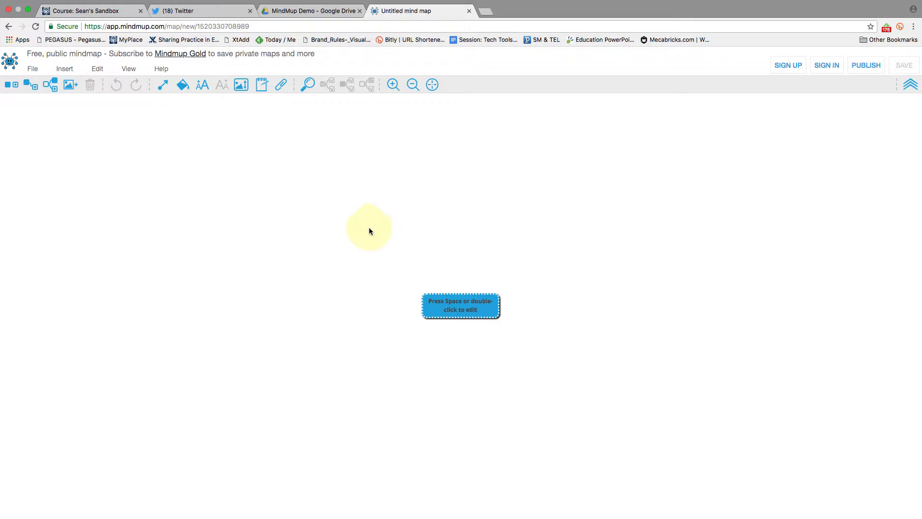
Step: Switch to the MindMup Demo folder in Google Drive and view the additional file types that can be created there
left_click(323, 11)
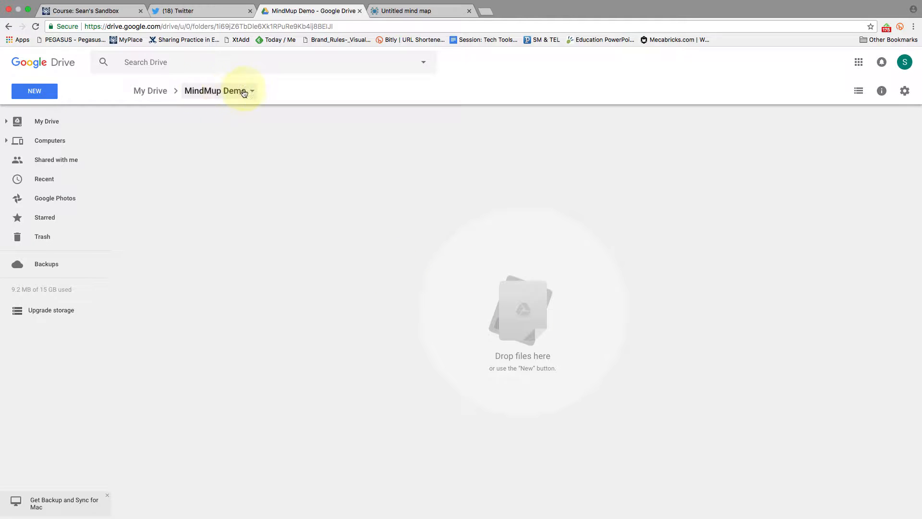
right_click(507, 300)
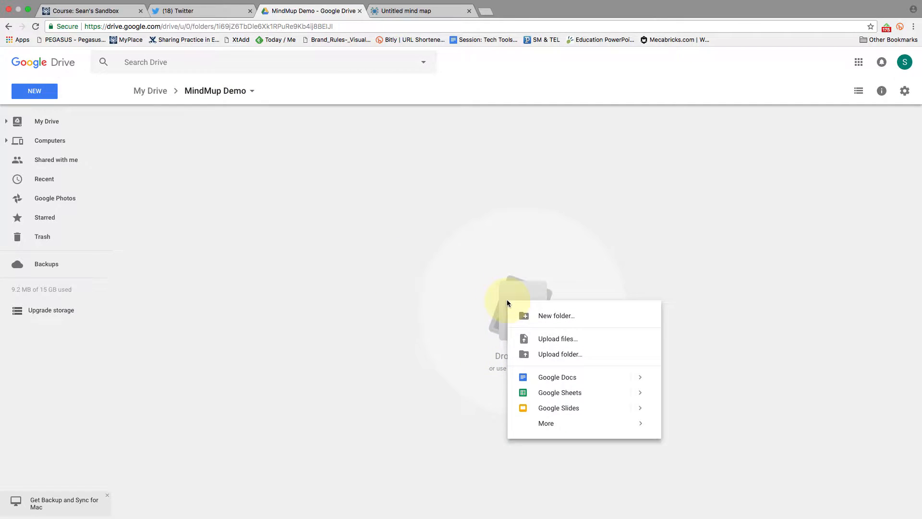
mouse_move(568, 425)
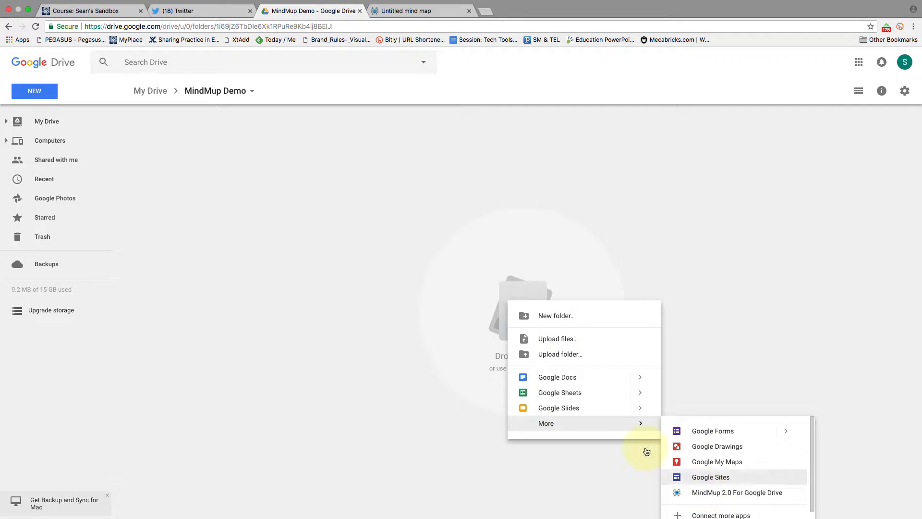
right_click(461, 155)
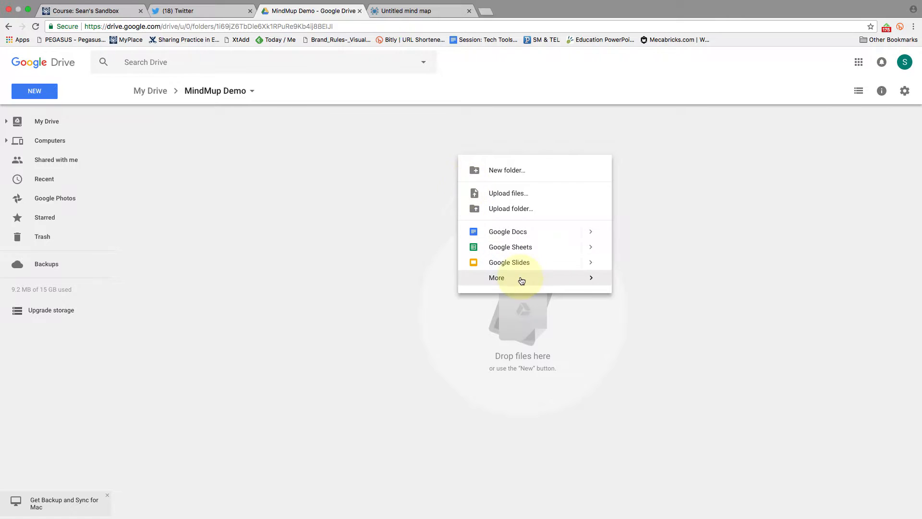
mouse_move(529, 280)
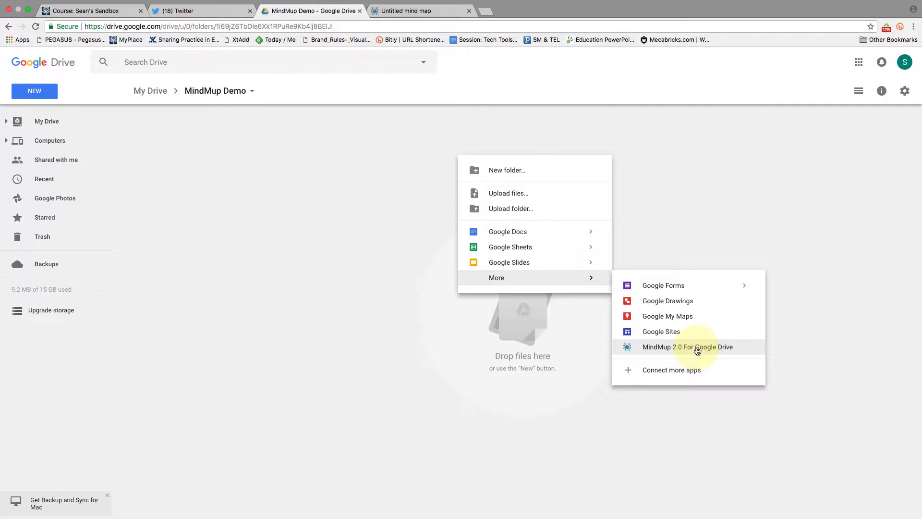
Step: Search the apps connectable to Drive for mindmup and close the app list
left_click(660, 373)
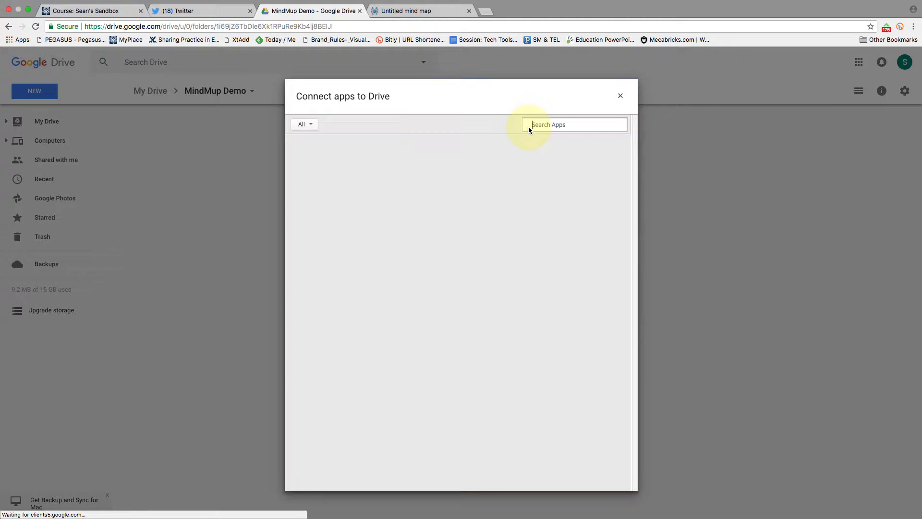
left_click(538, 124)
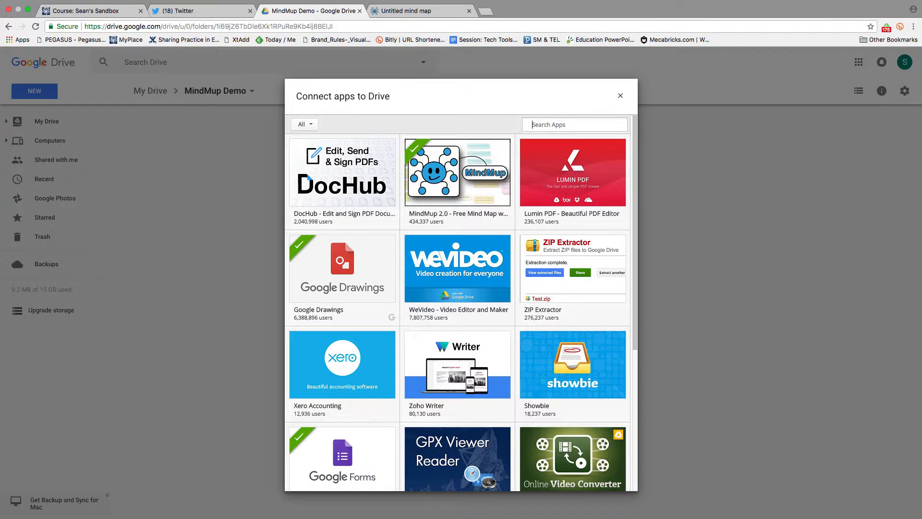
type("nin")
key("BackSpace")
key("BackSpace")
type("mi")
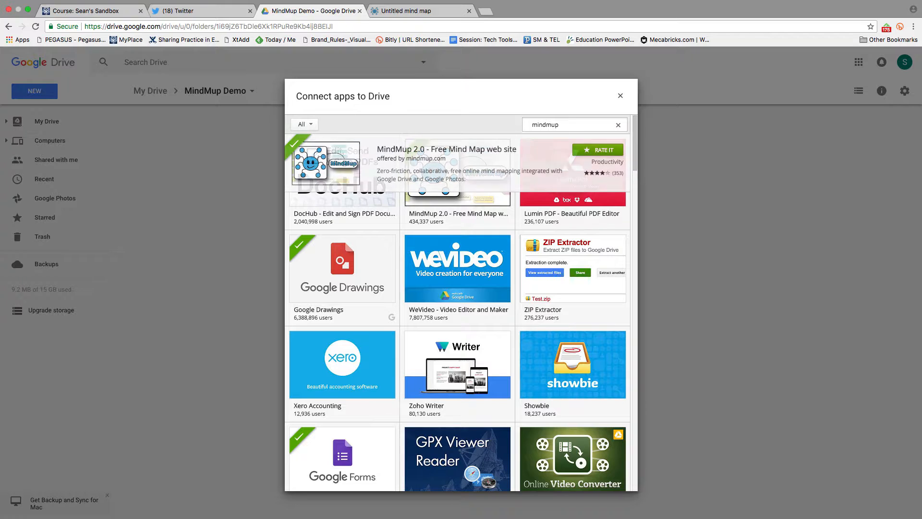
key("Return")
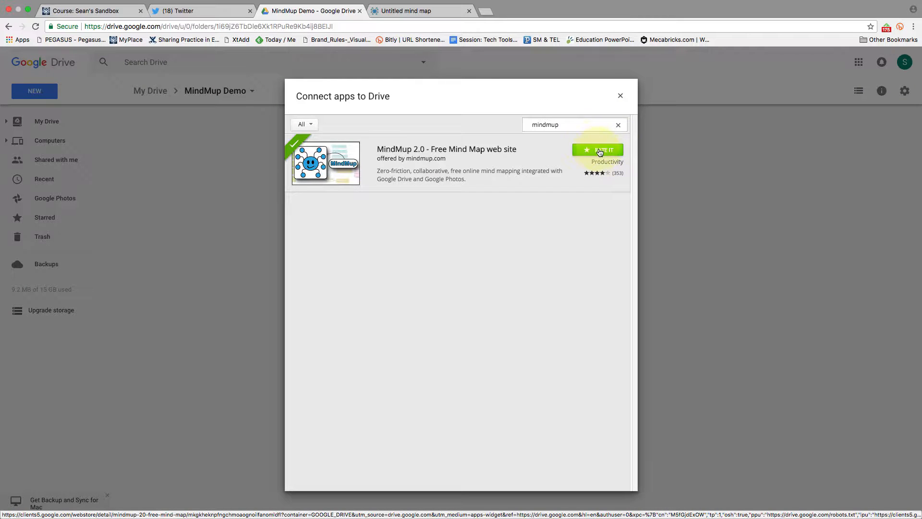
left_click(620, 96)
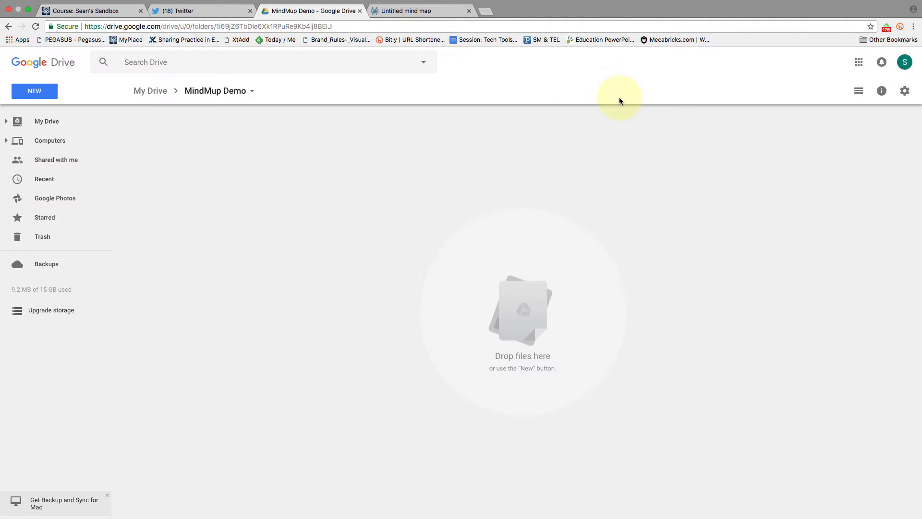
Step: Create a MindMup 2.0 For Google Drive map in the MindMup Demo folder
right_click(497, 254)
mouse_move(574, 384)
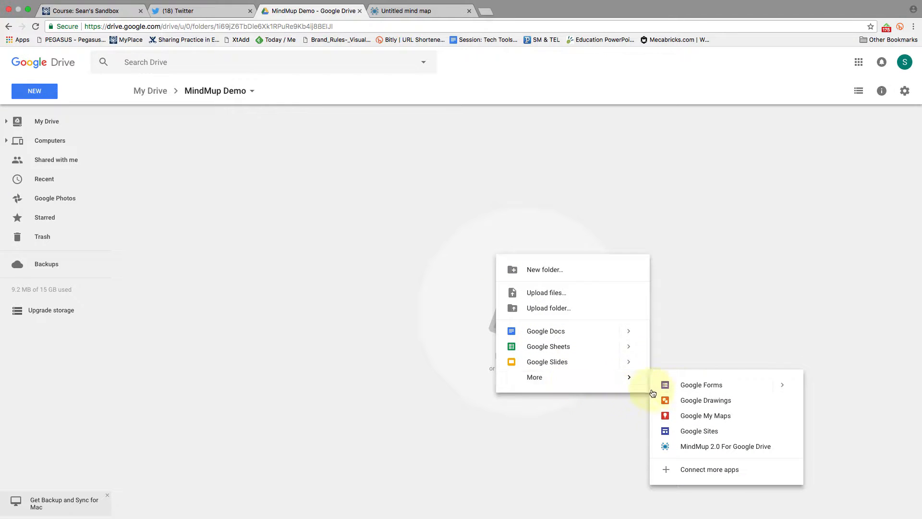
left_click(693, 446)
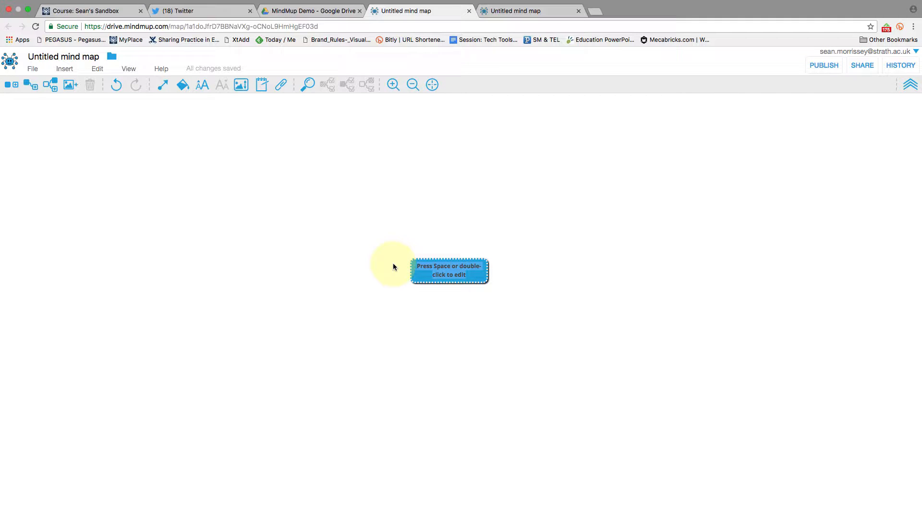
Step: Set the central node's text to "Social Media in Higher Education"
key("space")
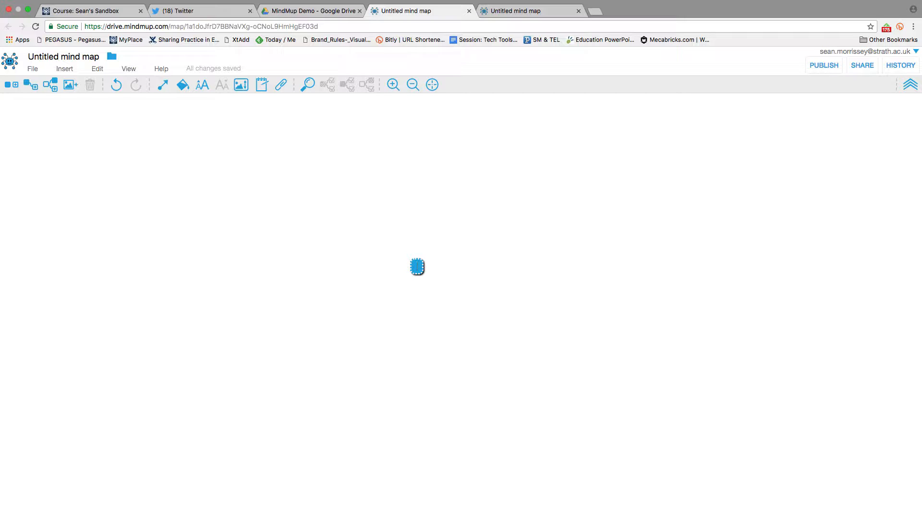
type("Social M")
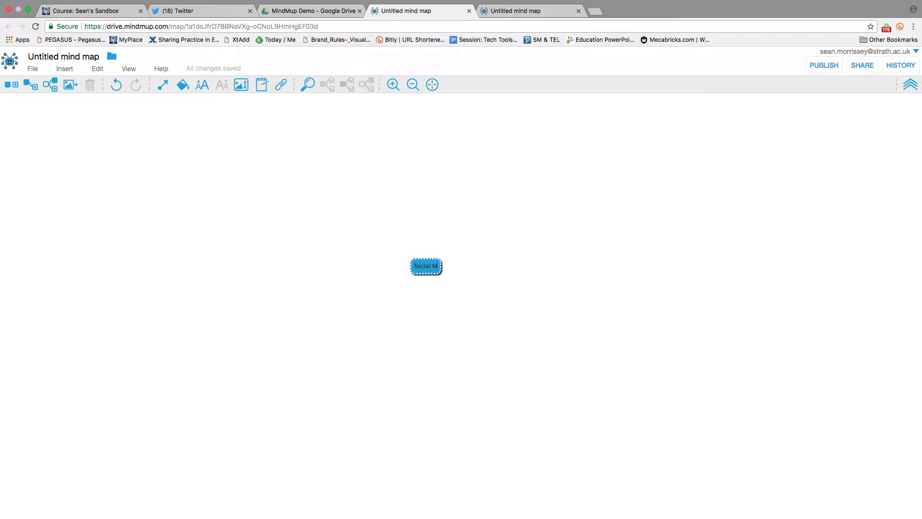
type("edia in High")
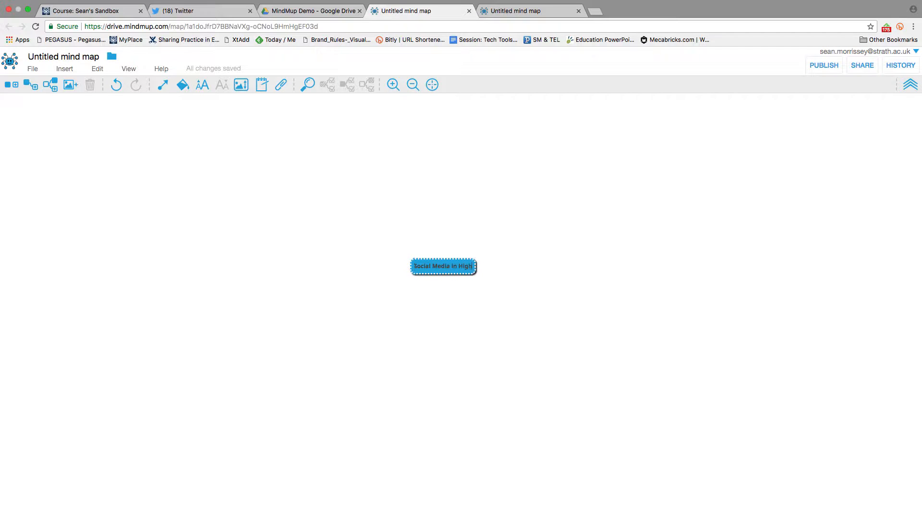
type("er Education")
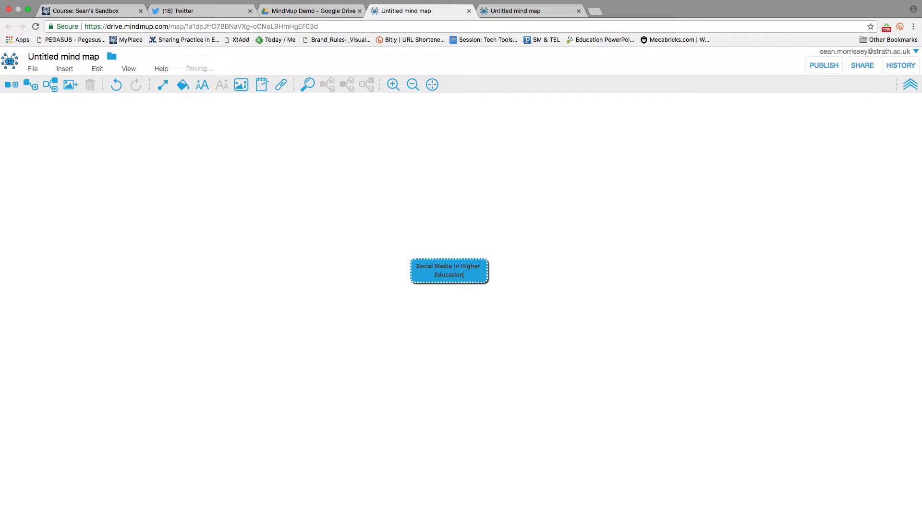
left_click(447, 278)
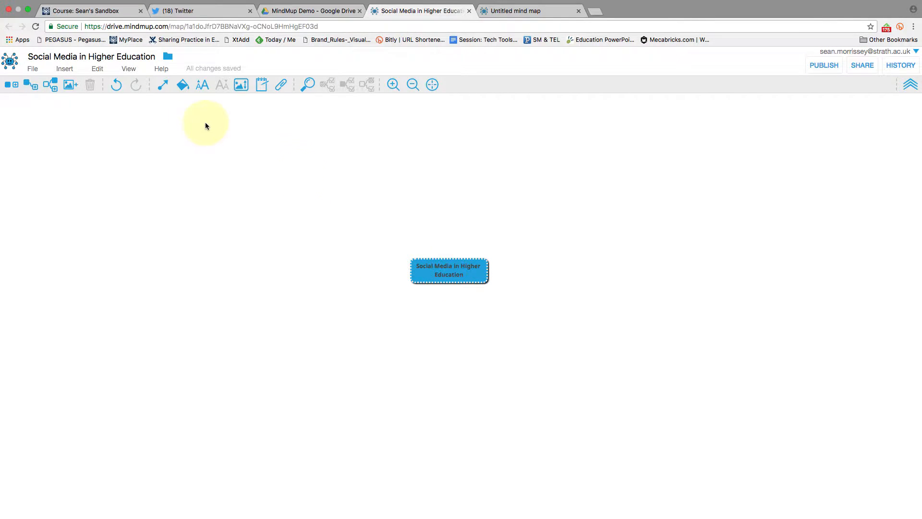
Step: Enlarge the central node's text by three steps and shift the node slightly up and to the left on the canvas
left_click(202, 86)
left_click(203, 86)
left_click(203, 86)
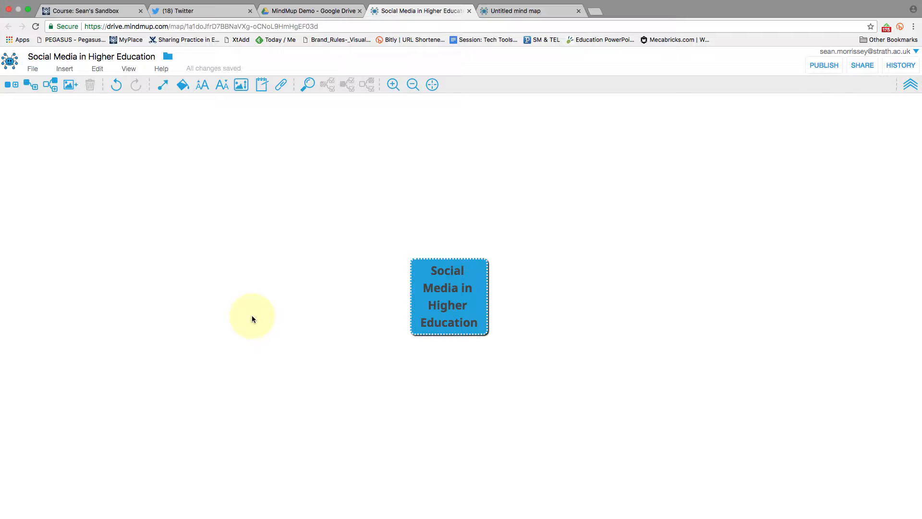
left_click_drag(471, 302, 453, 280)
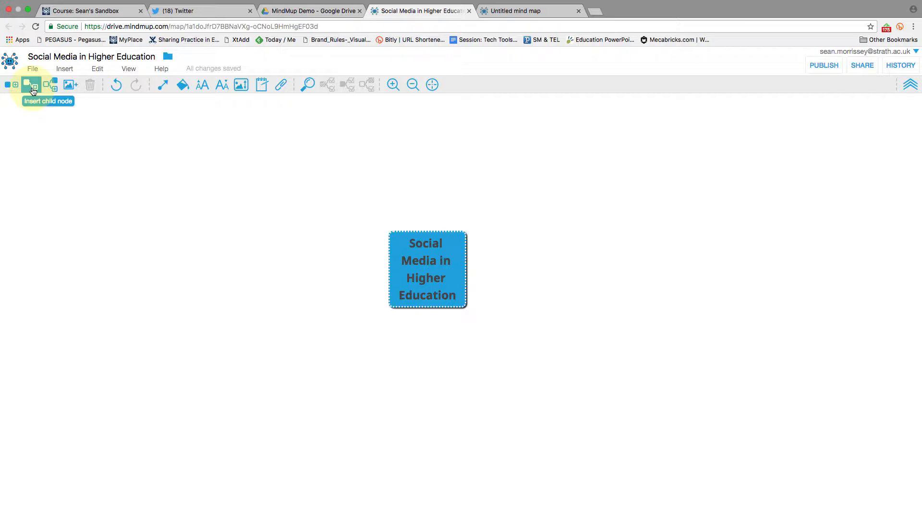
Step: Insert a child node reading "Examples of social media platforms" under the central node
right_click(468, 271)
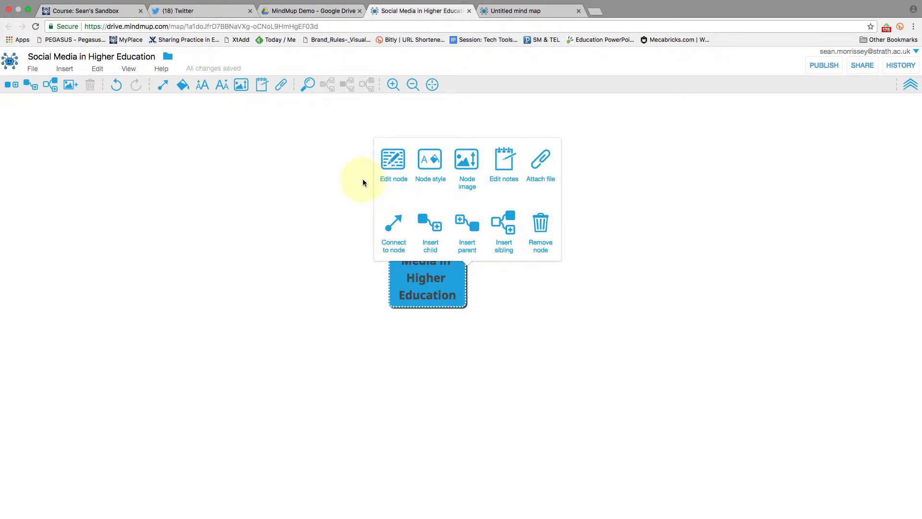
left_click(431, 234)
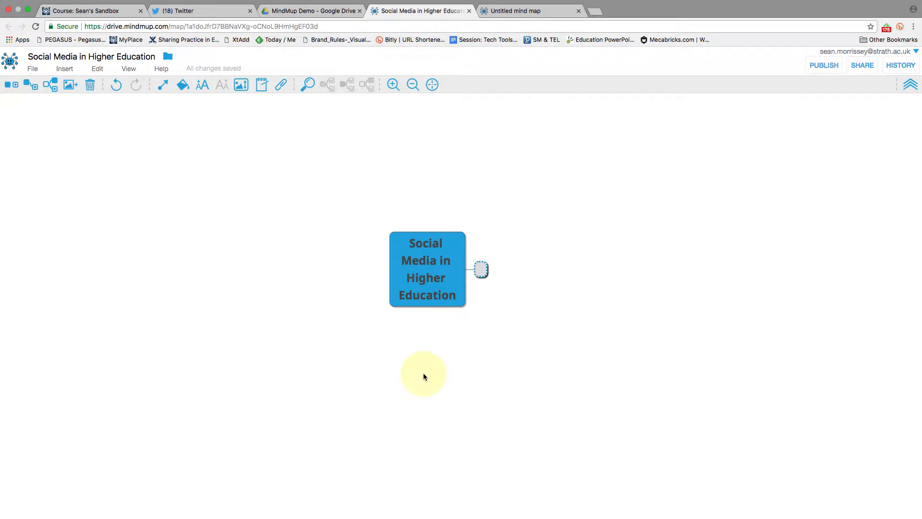
type("Ex")
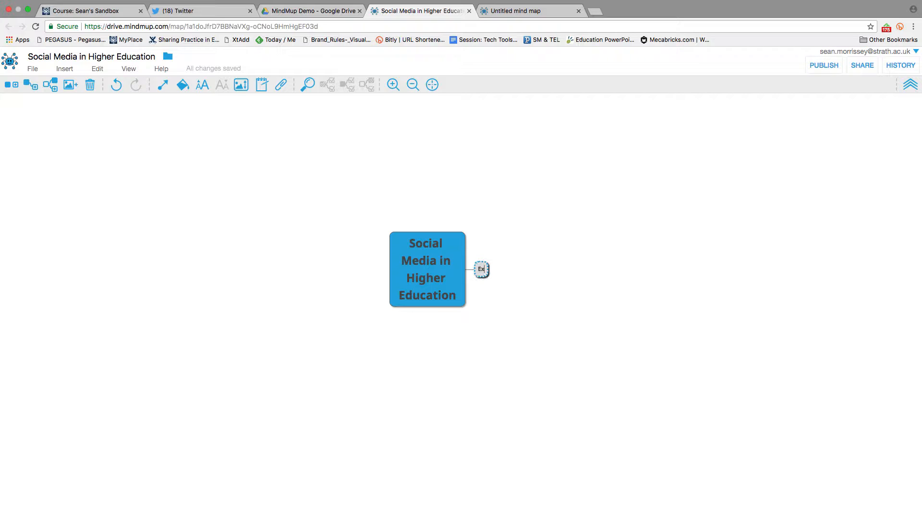
type("amples")
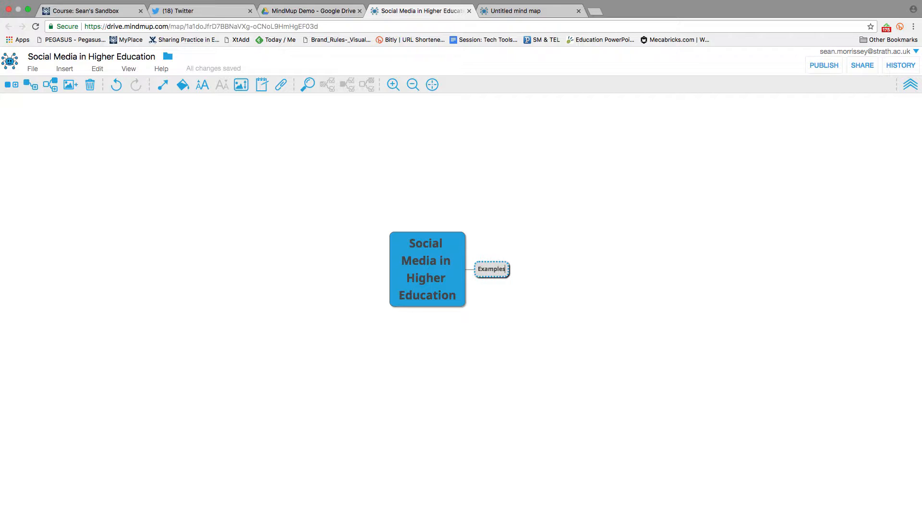
type(" pf soc")
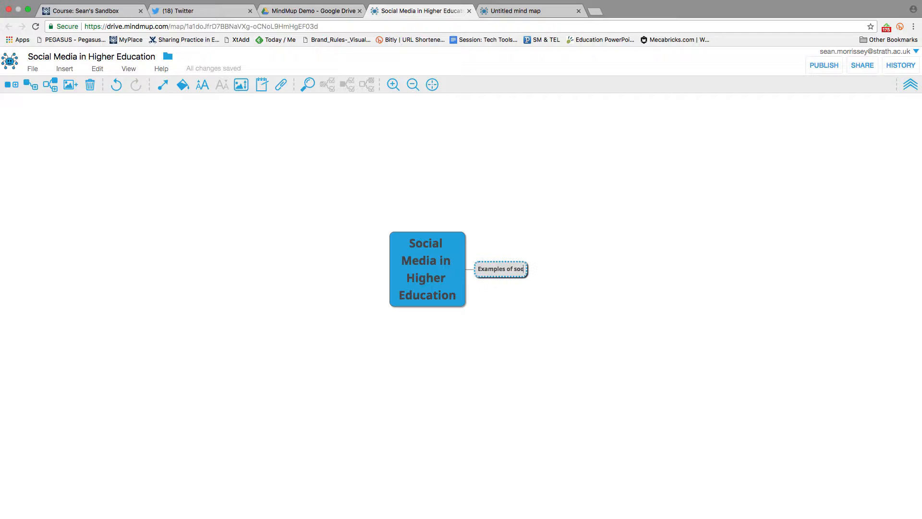
type("ial media platforms")
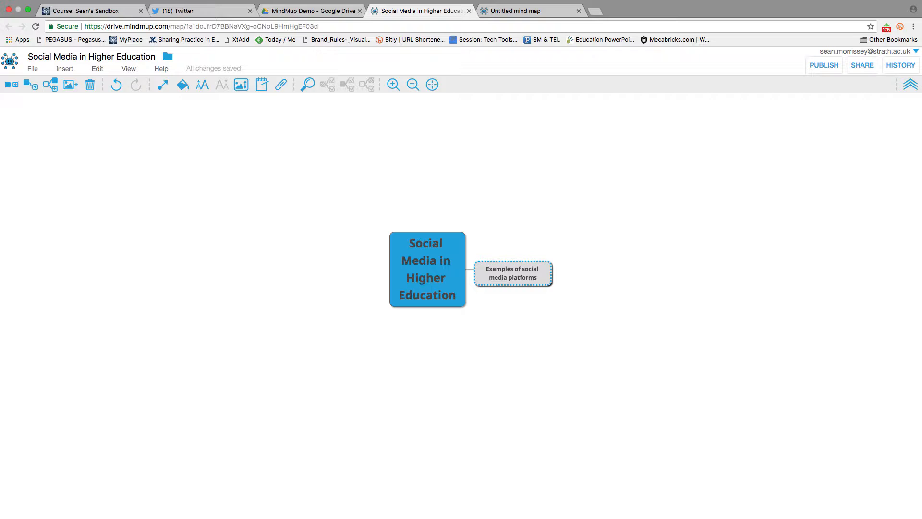
key("Return")
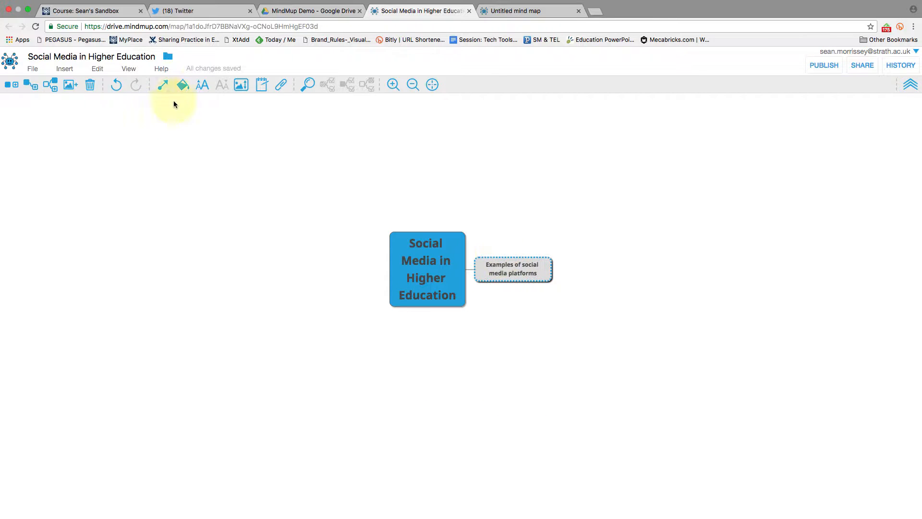
Step: Enlarge the "Examples of social media platforms" node's text by two steps and fill the node with pale yellow
left_click(202, 85)
left_click(201, 84)
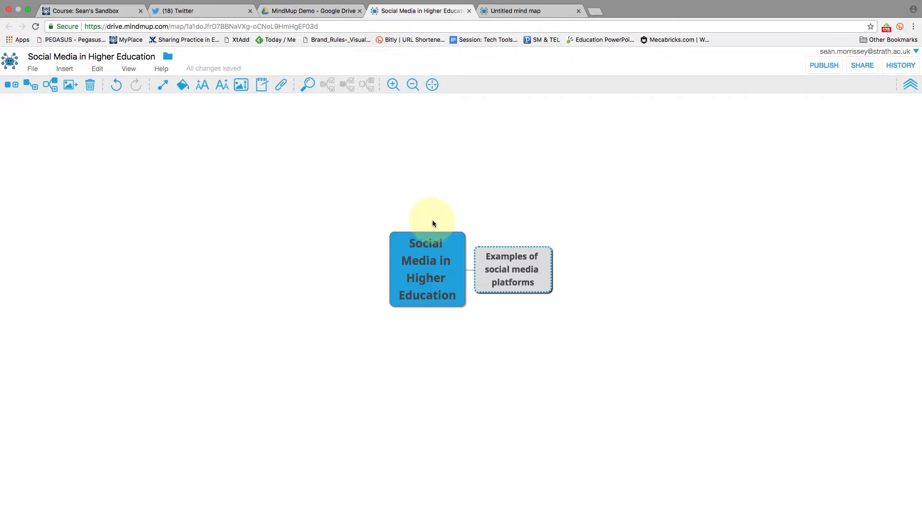
left_click(182, 84)
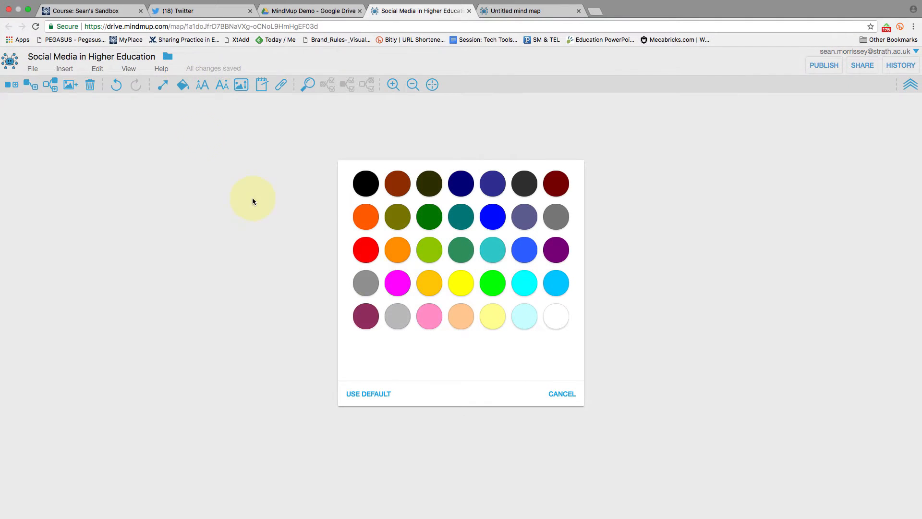
left_click(491, 315)
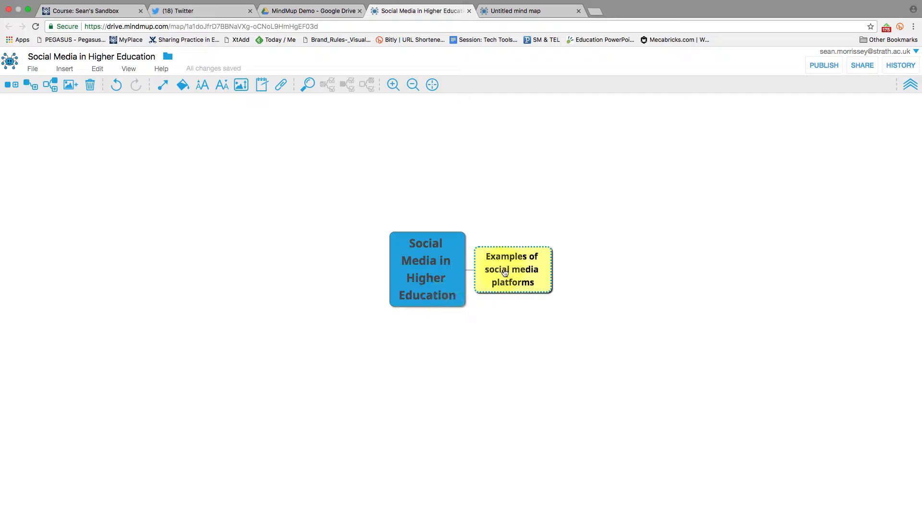
Step: Add a child node reading "Twitter" to the "Examples of social media platforms" node
left_click(37, 84)
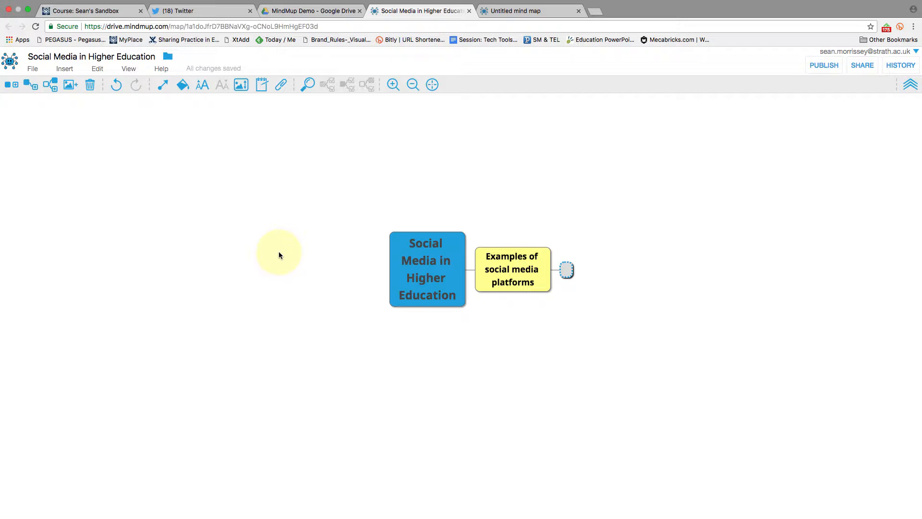
type("Twitter")
key("Return")
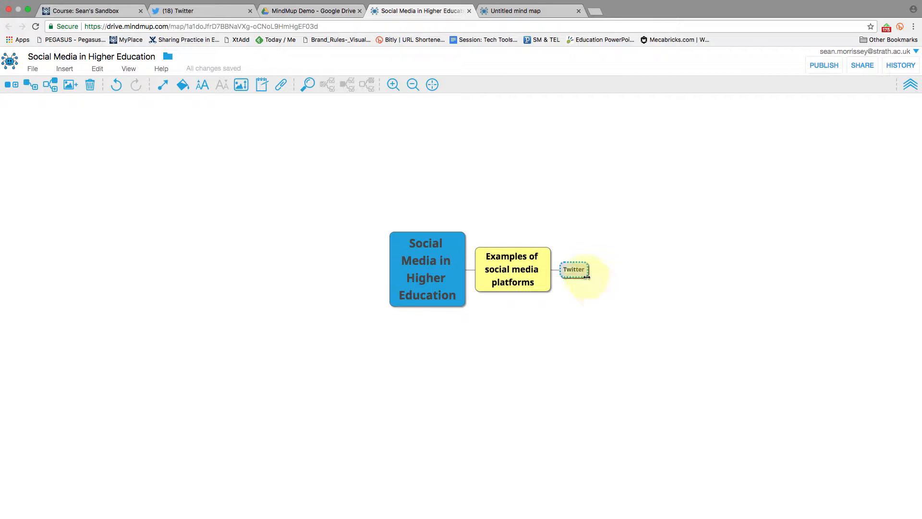
Step: Start adding an image to the "Twitter" node and run a Google Image Search for "twitter"
right_click(571, 275)
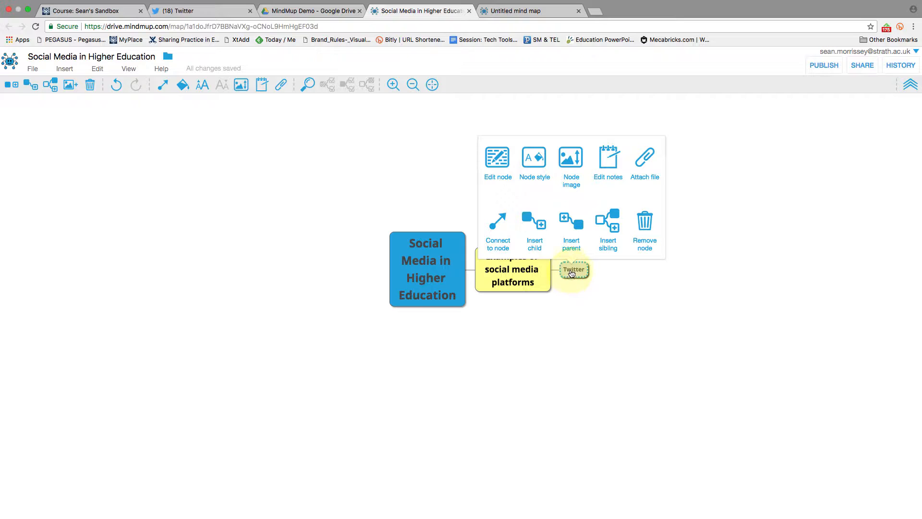
left_click(573, 166)
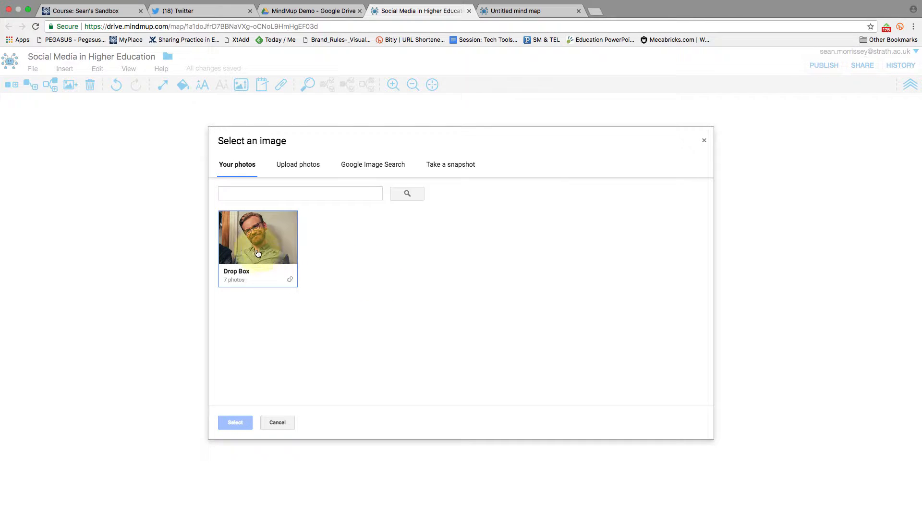
left_click(387, 165)
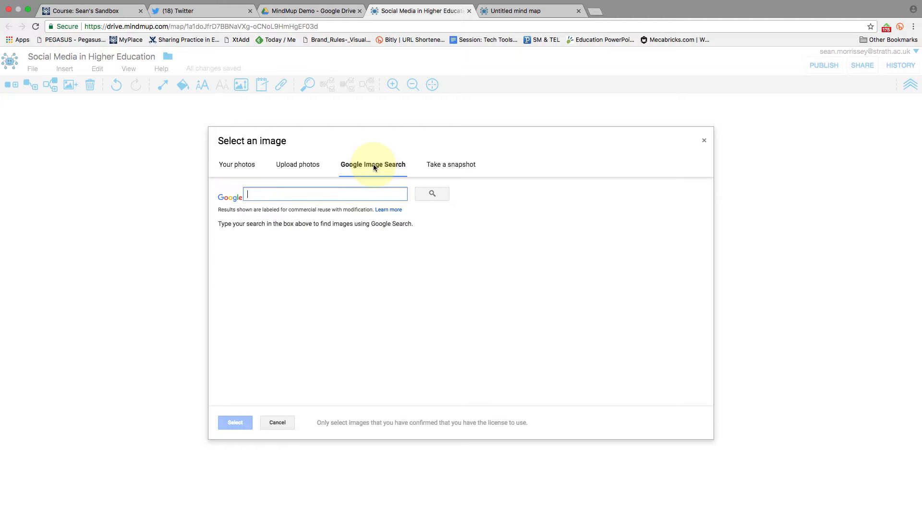
left_click(354, 189)
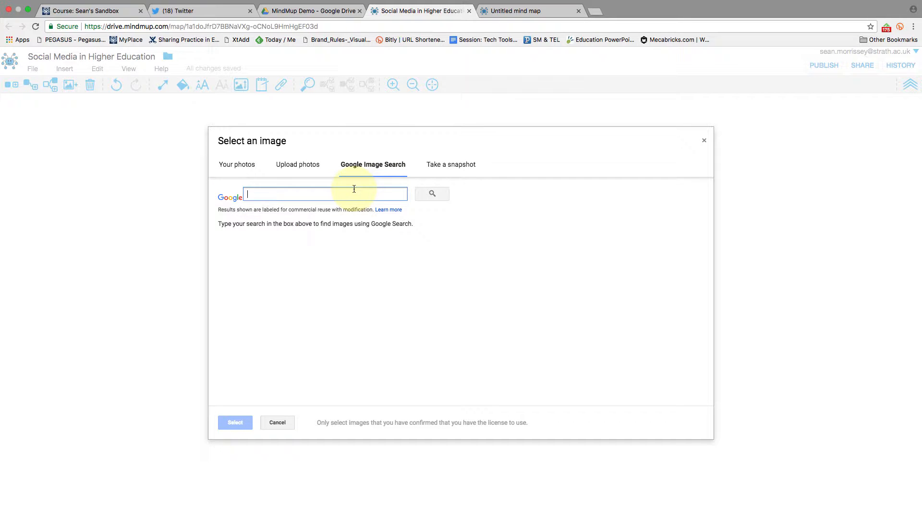
type("twitter")
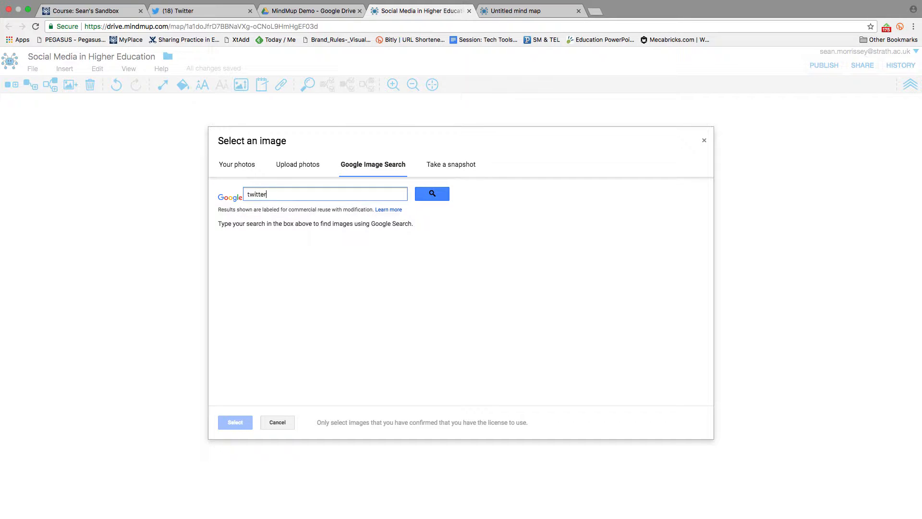
left_click(436, 196)
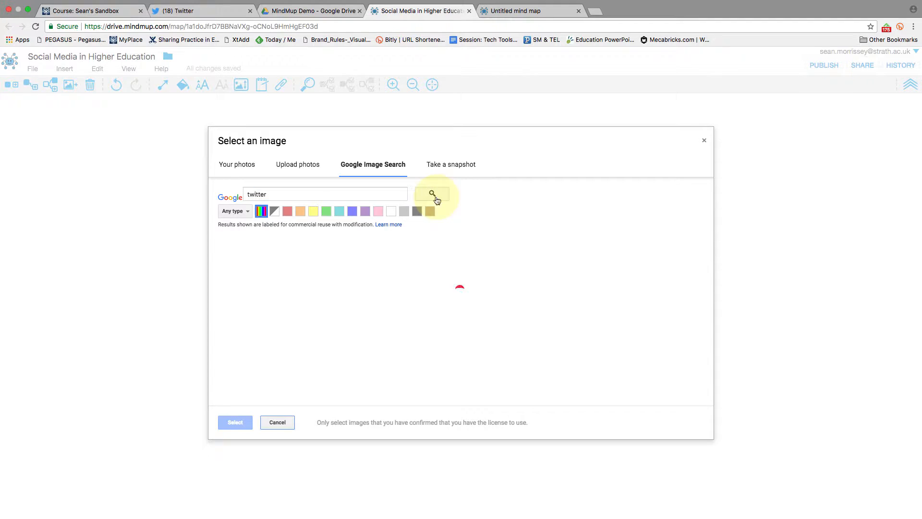
Step: Choose the picture of a white bird on a blue plate with a black outline and corner screws for the Twitter node
left_click(244, 295)
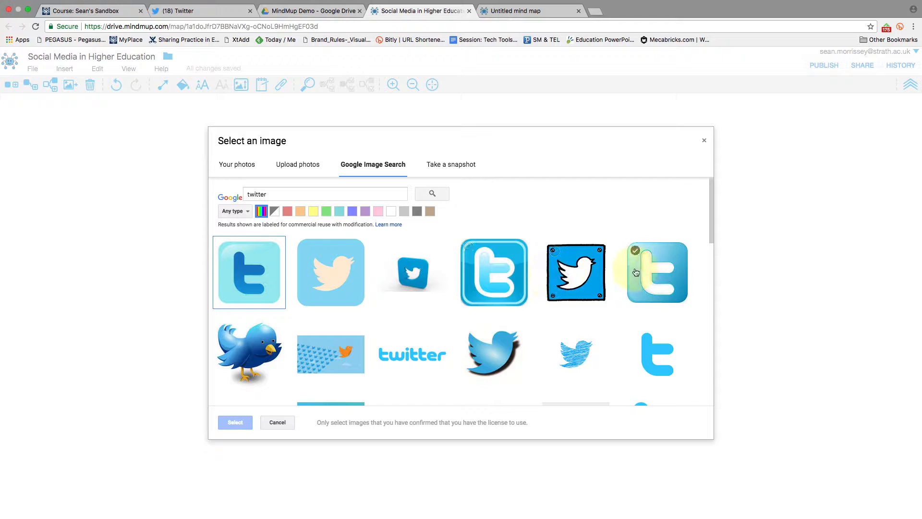
left_click(279, 289)
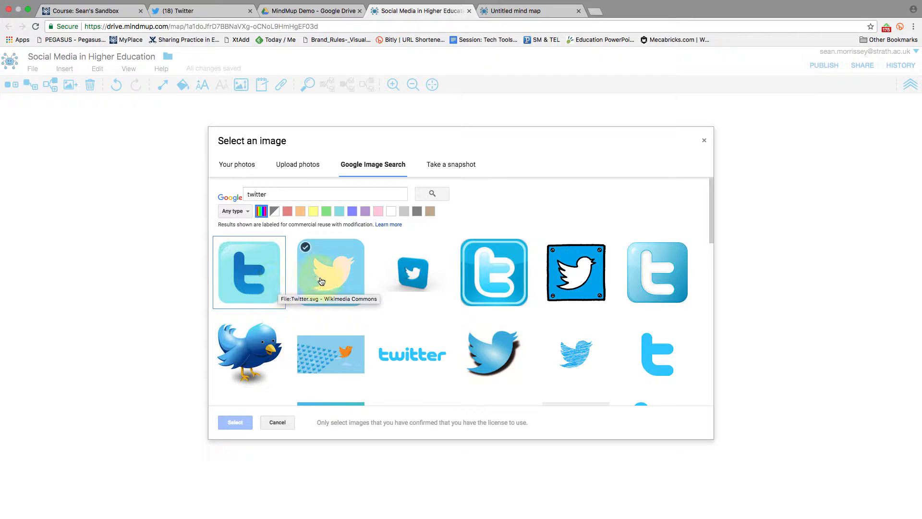
scroll(244, 275, "down", 3)
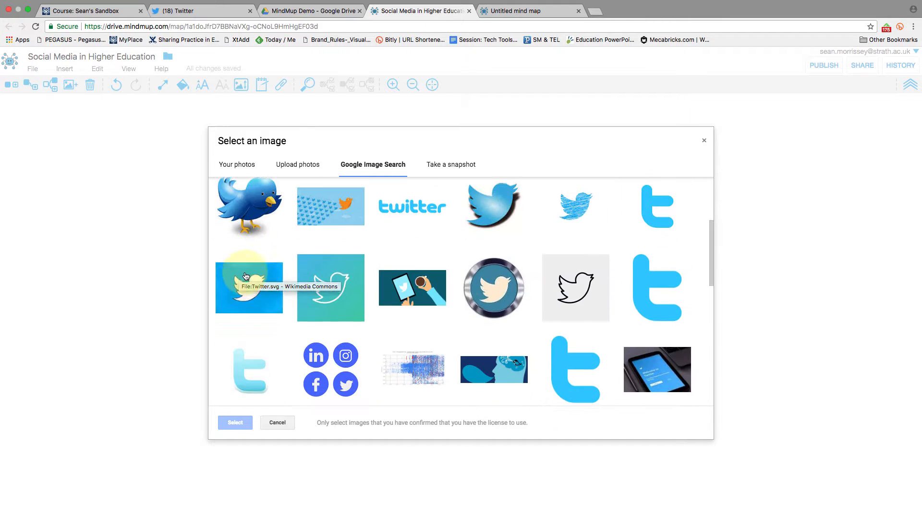
scroll(245, 283, "up", 3)
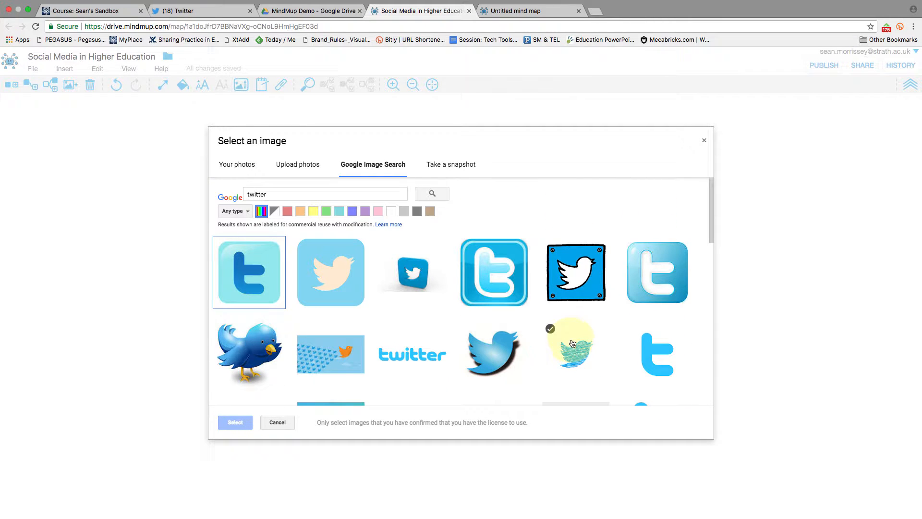
left_click(549, 289)
left_click(235, 423)
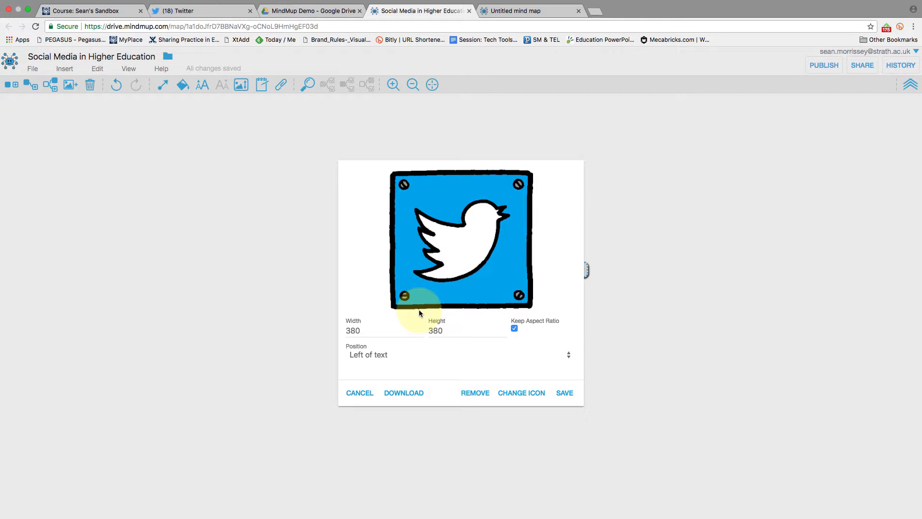
Step: Set the Twitter image to 150 wide and 150 high, position it above the text and save it
left_click_drag(373, 331, 294, 330)
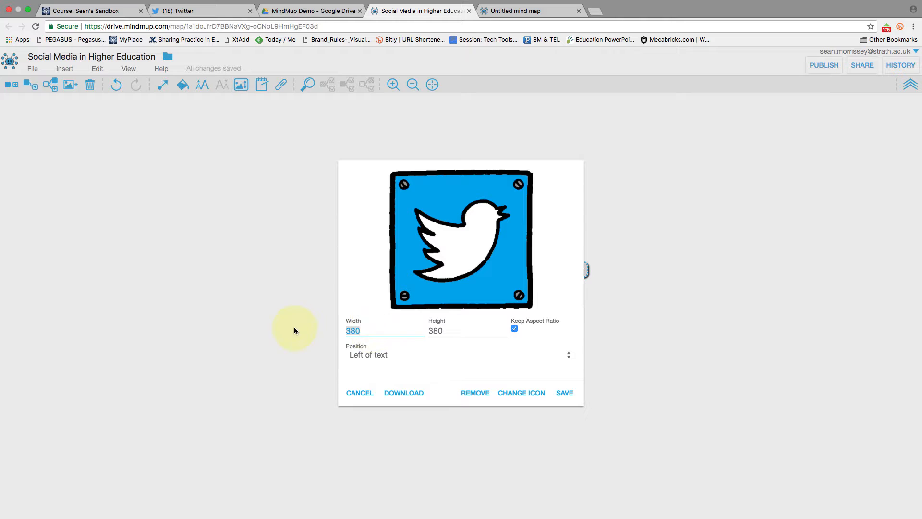
type("150")
left_click(432, 327)
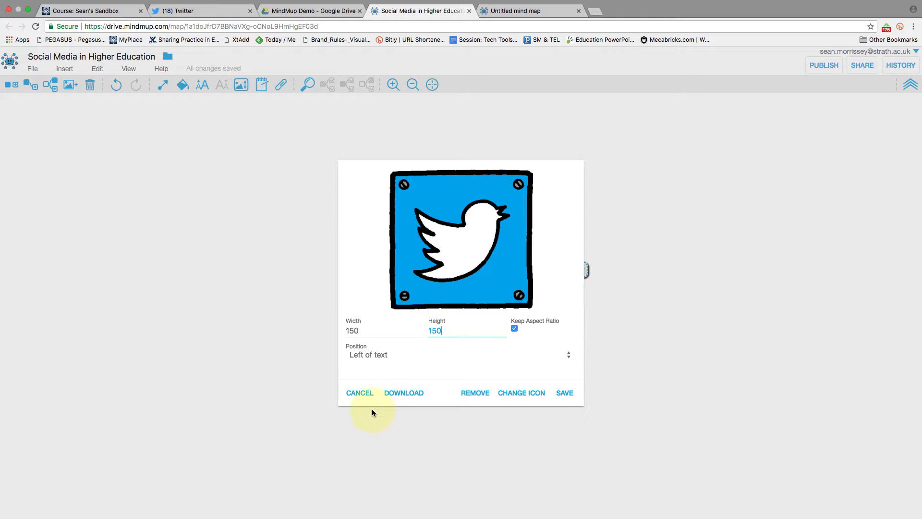
left_click(360, 357)
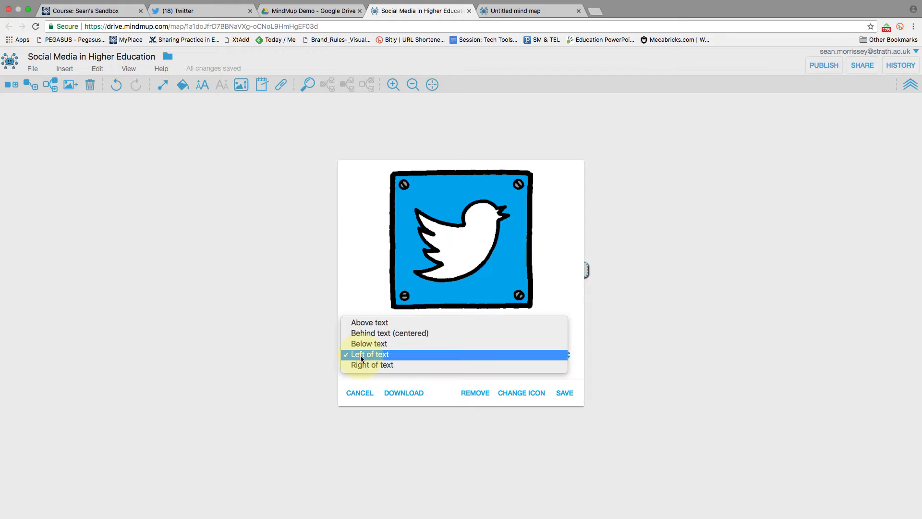
left_click(374, 323)
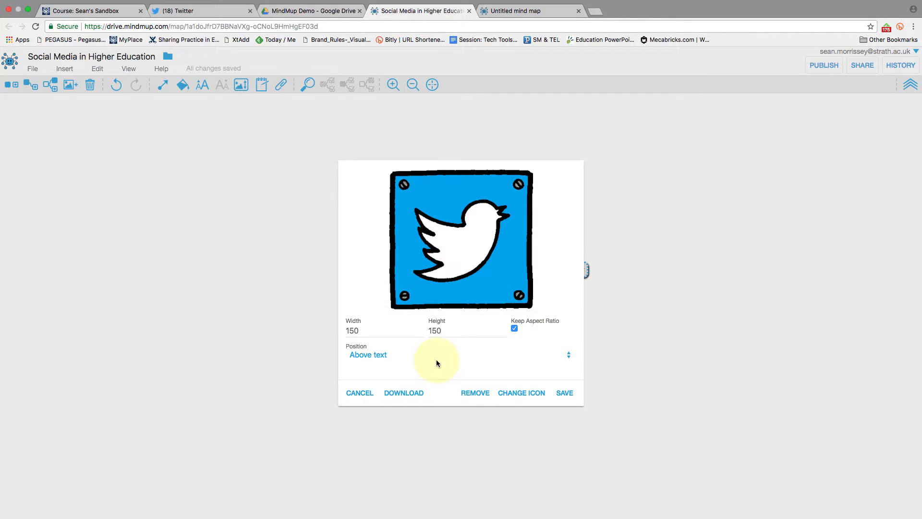
left_click(565, 393)
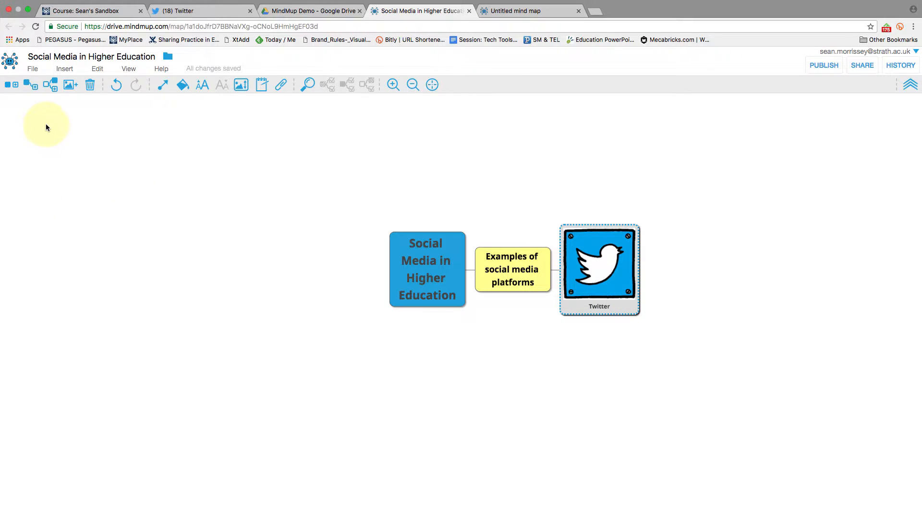
Step: Insert a sibling node reading "Facebook" next to the "Twitter" node
left_click(54, 90)
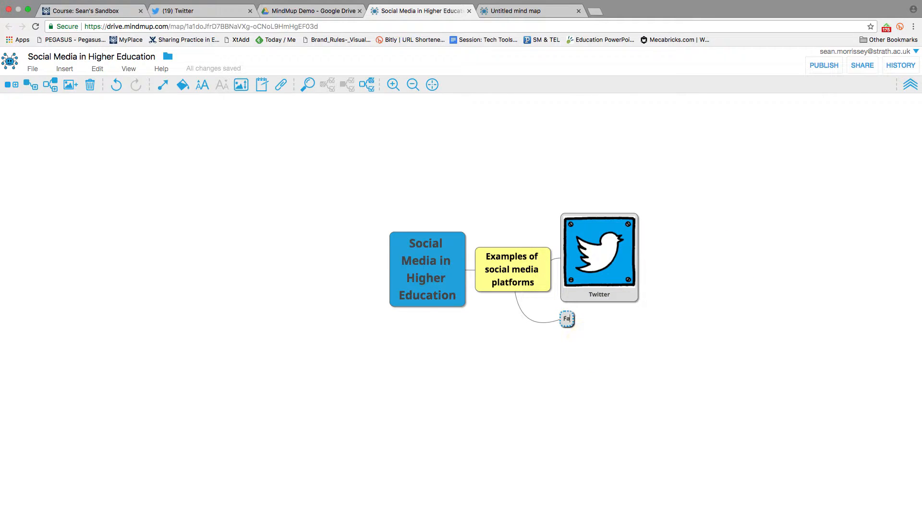
type("Facebook")
key("Return")
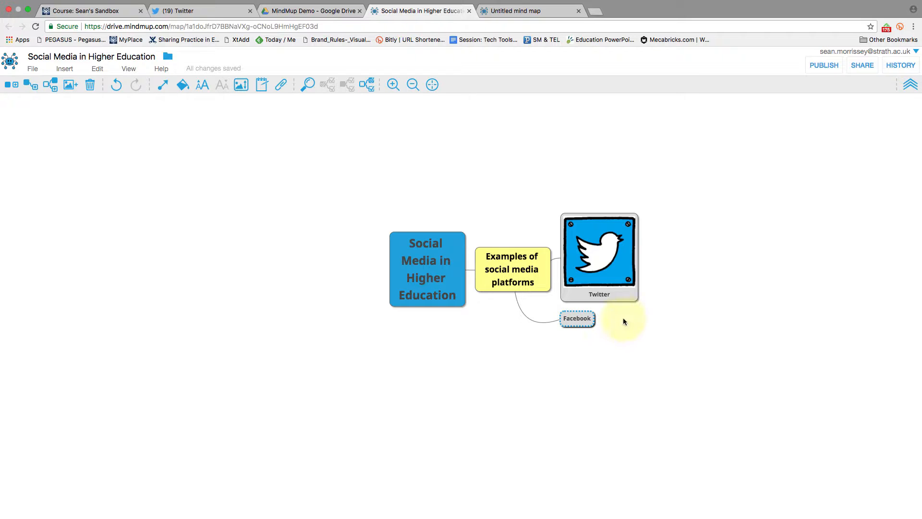
Step: Search Google Images for "facebook" and choose the illustration of a woman beside a large phone for the Facebook node
right_click(583, 319)
left_click(582, 221)
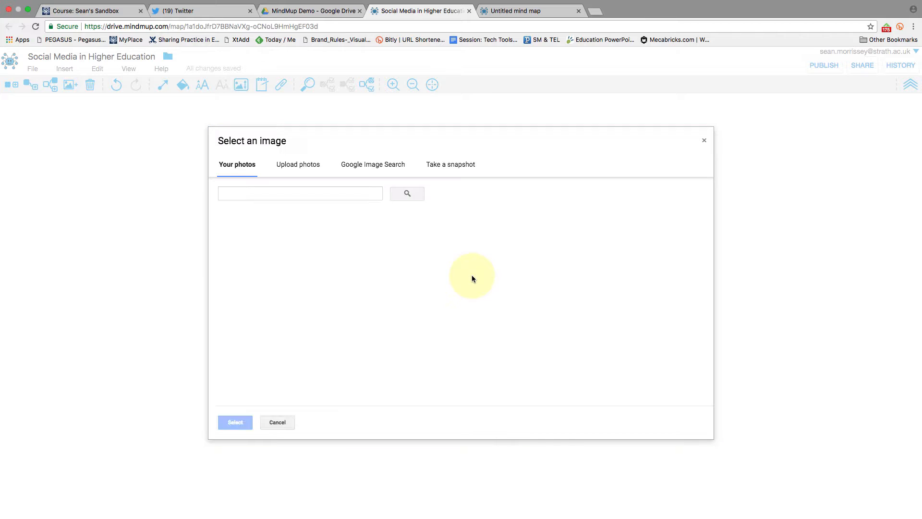
left_click(366, 165)
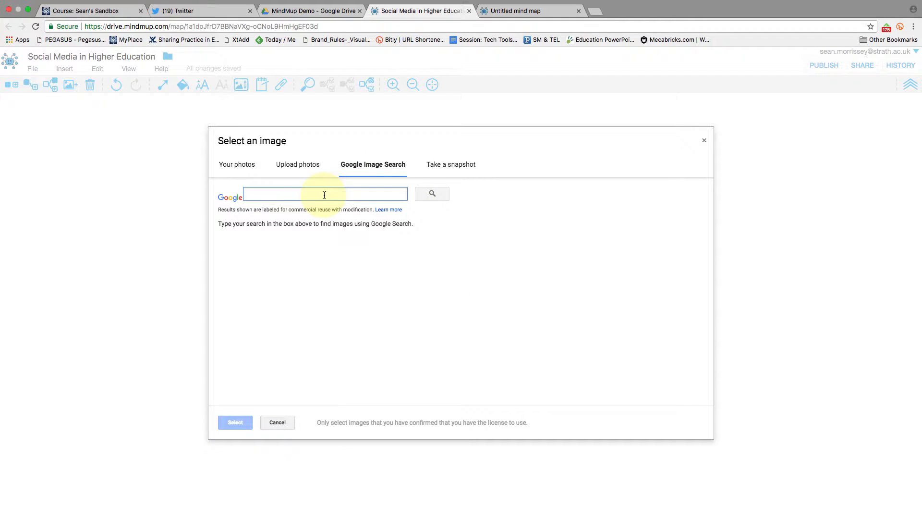
type("facebook")
left_click(438, 194)
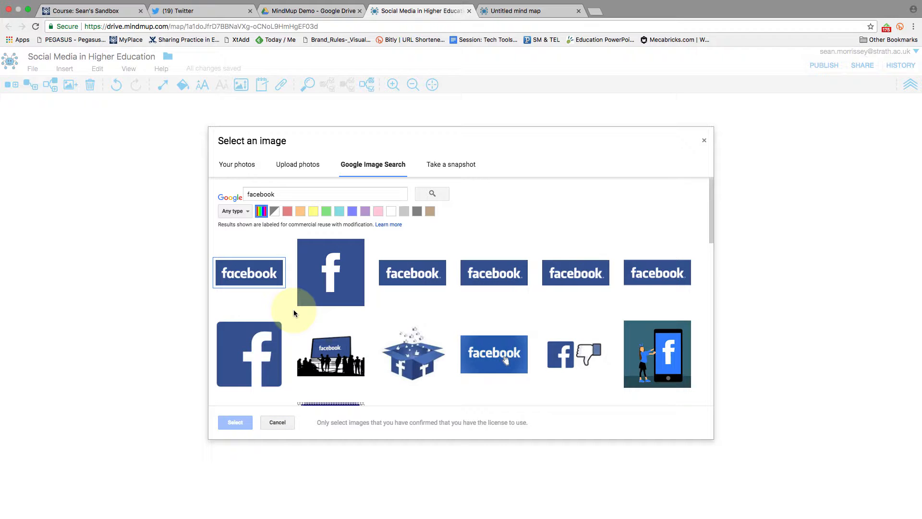
scroll(296, 312, "down", 5)
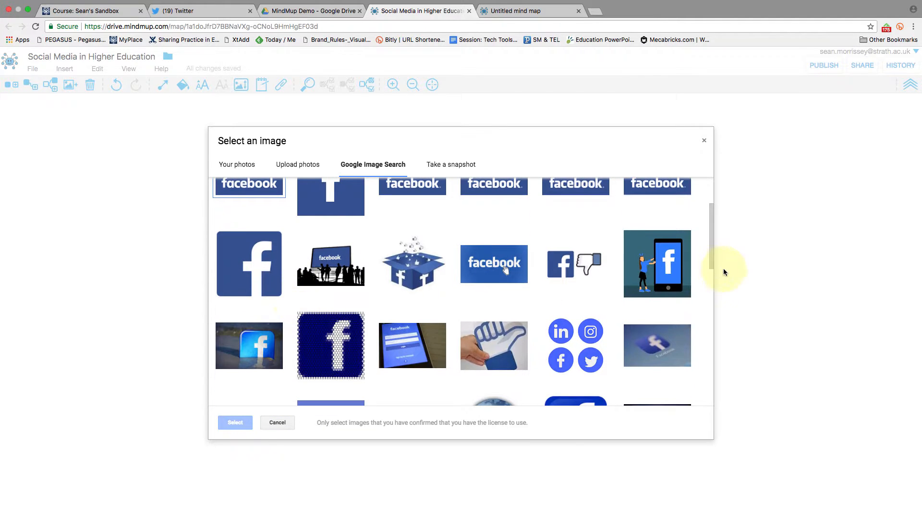
left_click(654, 275)
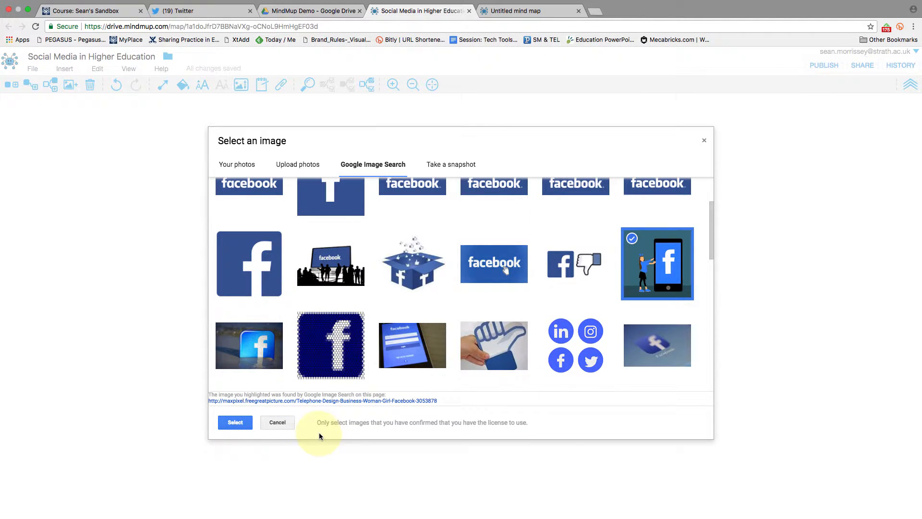
left_click(235, 422)
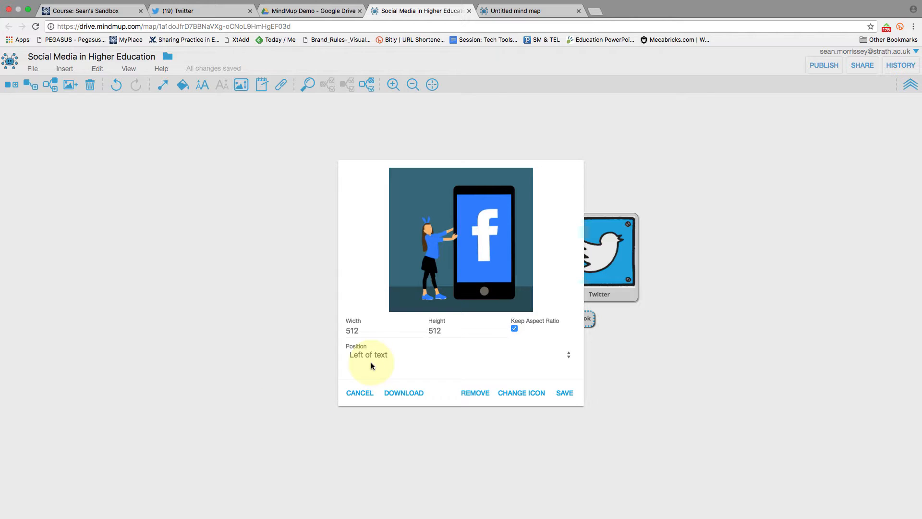
Step: Set the Facebook image's width to 150 with its aspect ratio kept, position it above the text and save it
double_click(356, 332)
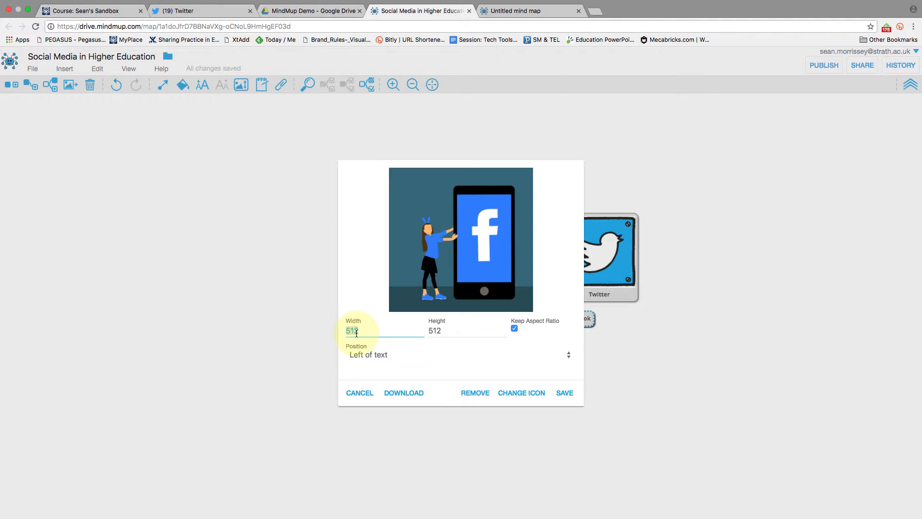
type("150")
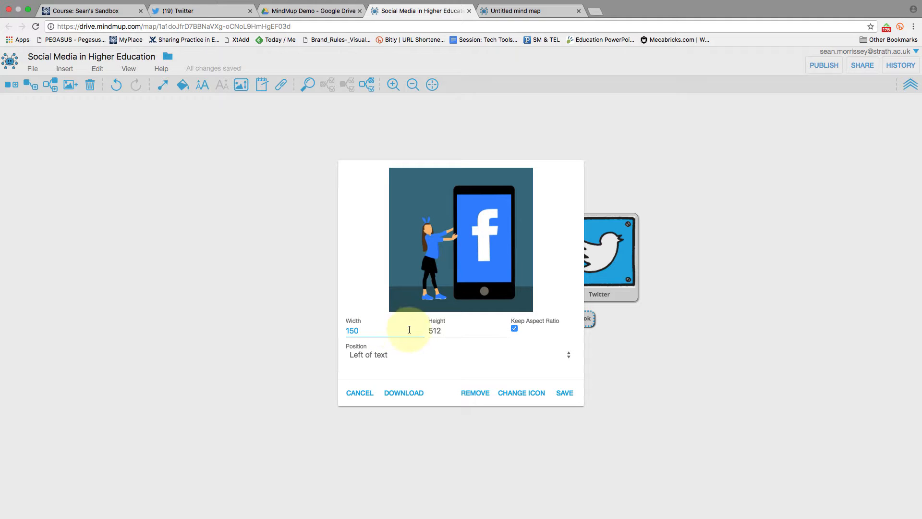
double_click(434, 330)
left_click(377, 355)
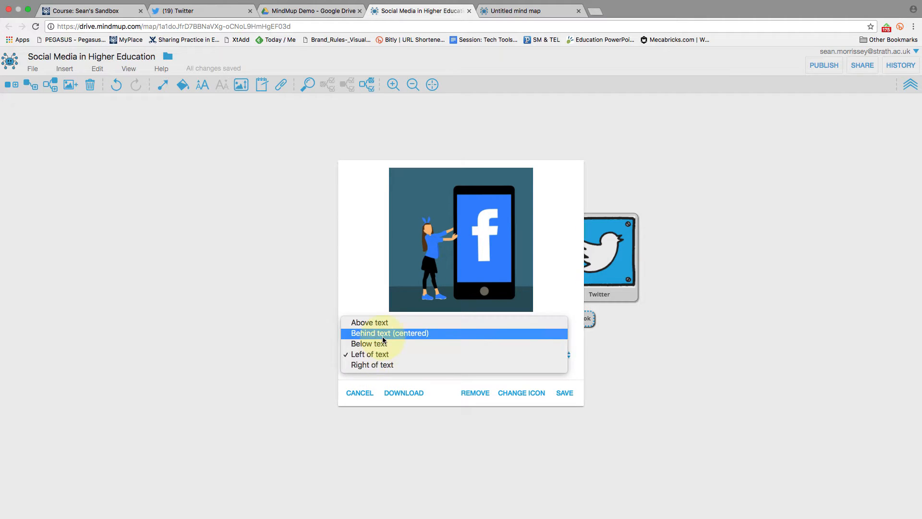
left_click(379, 267)
left_click(565, 393)
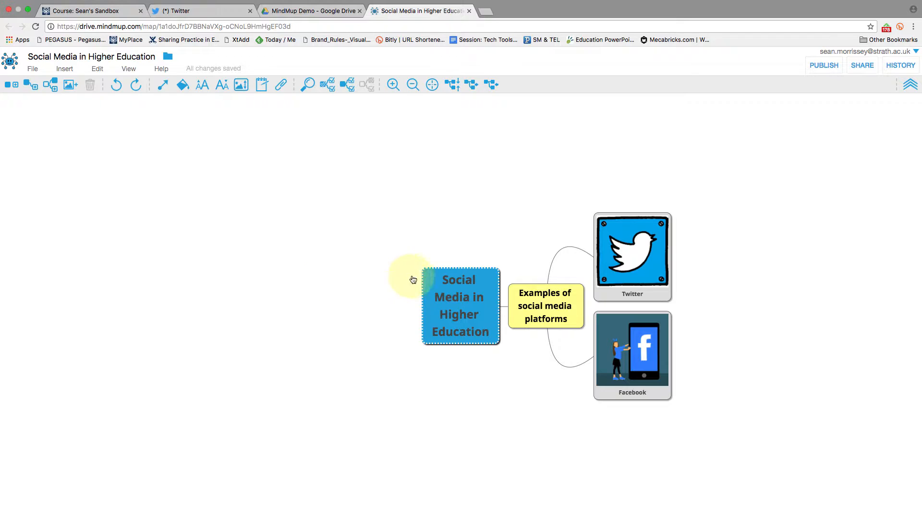
Step: Insert an empty third child node under the "Examples of social media platforms" node
left_click(553, 311)
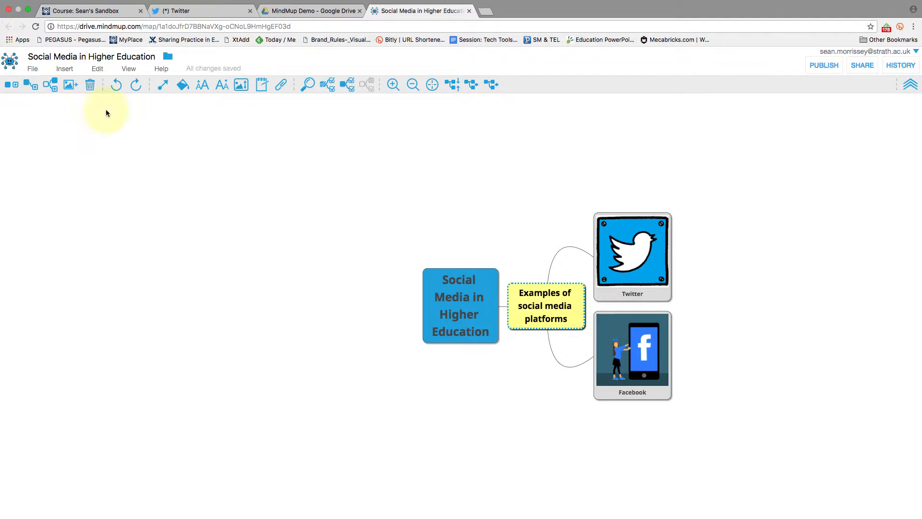
left_click(31, 84)
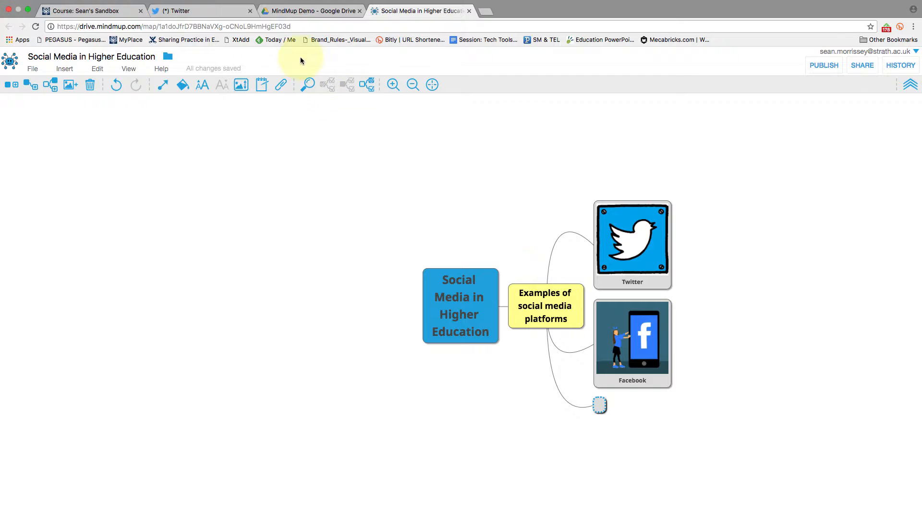
Step: Open the bookmarked Feedly page, copy its web address, return to the mind map and paste the address into the empty node
left_click(276, 41)
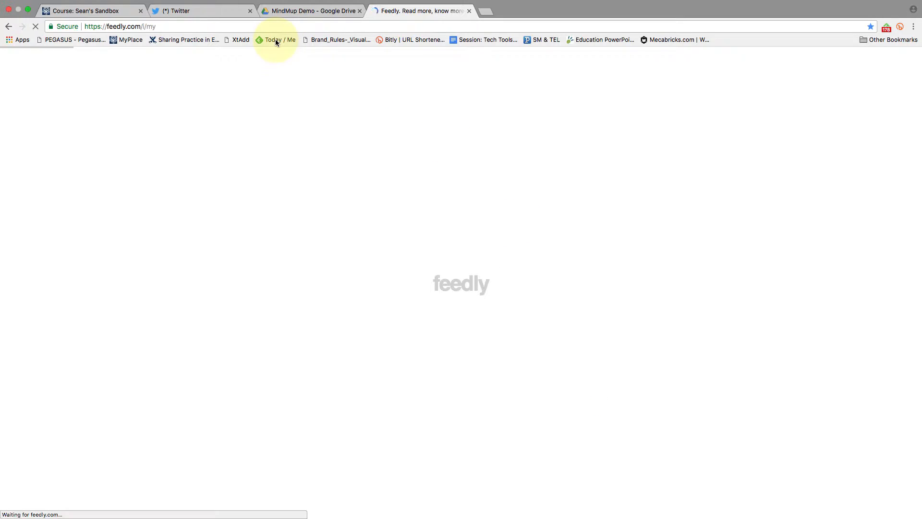
left_click(178, 26)
key("super+c")
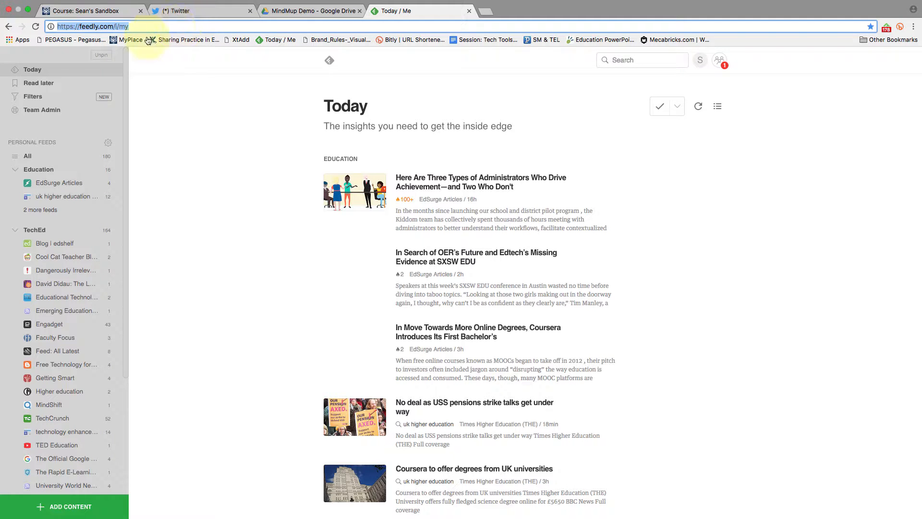
key("Return")
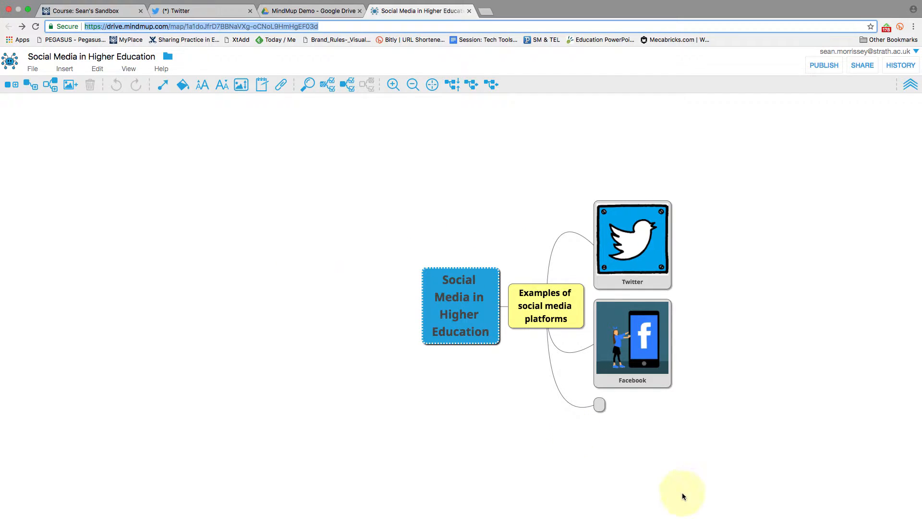
left_click(599, 405)
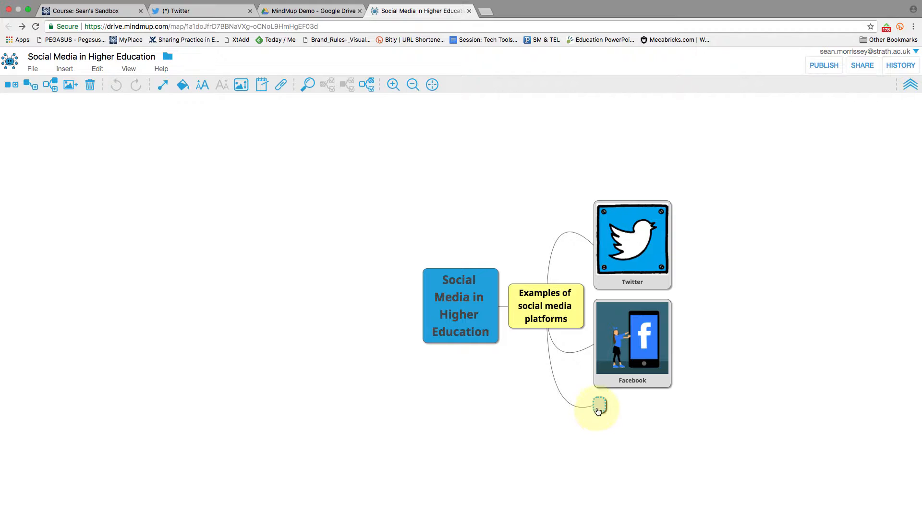
key("super+v")
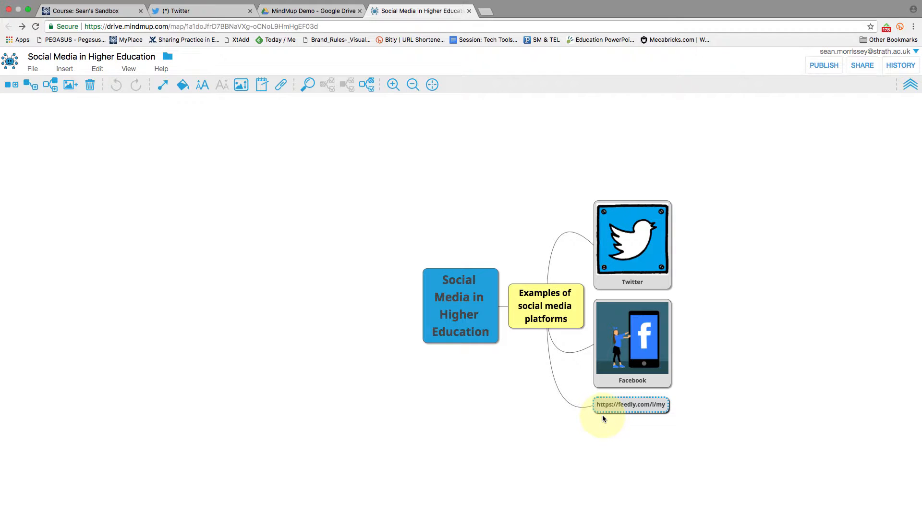
Step: Confirm the Feedly address as the node's text, then test its link and return to the mind map
key("Return")
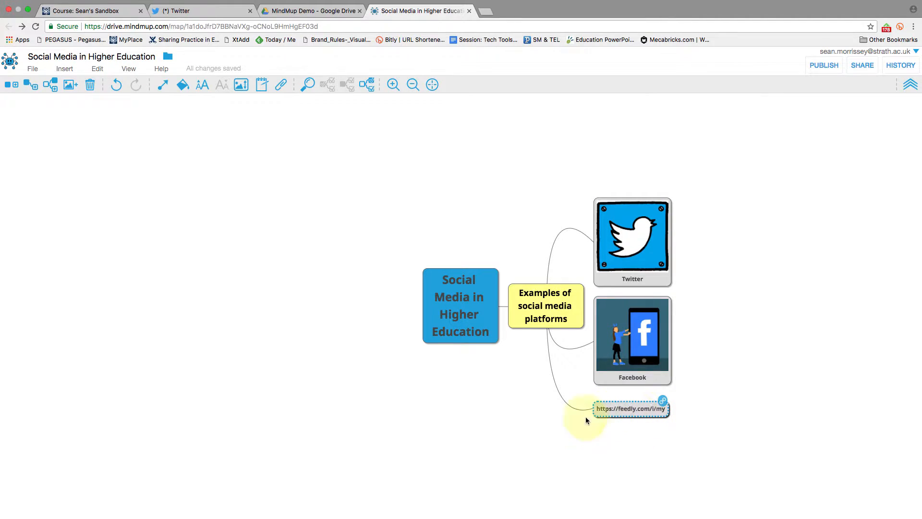
left_click(664, 400)
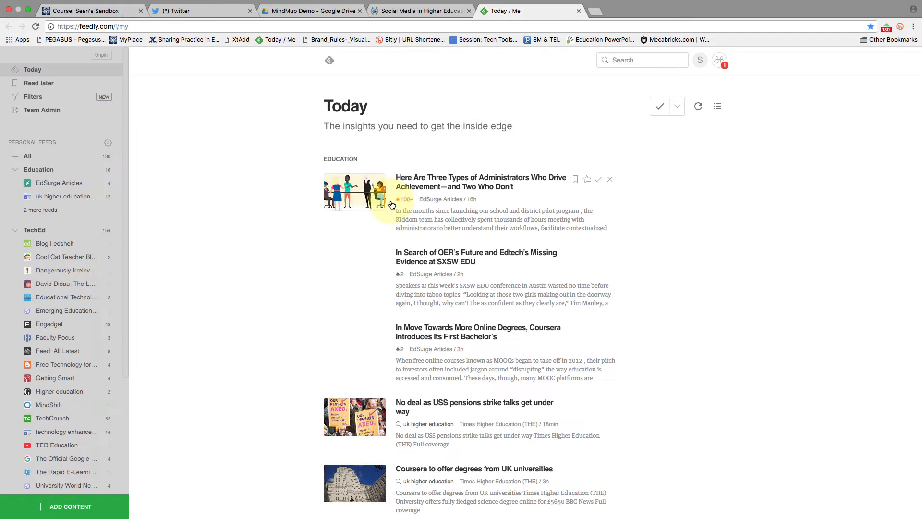
left_click(419, 12)
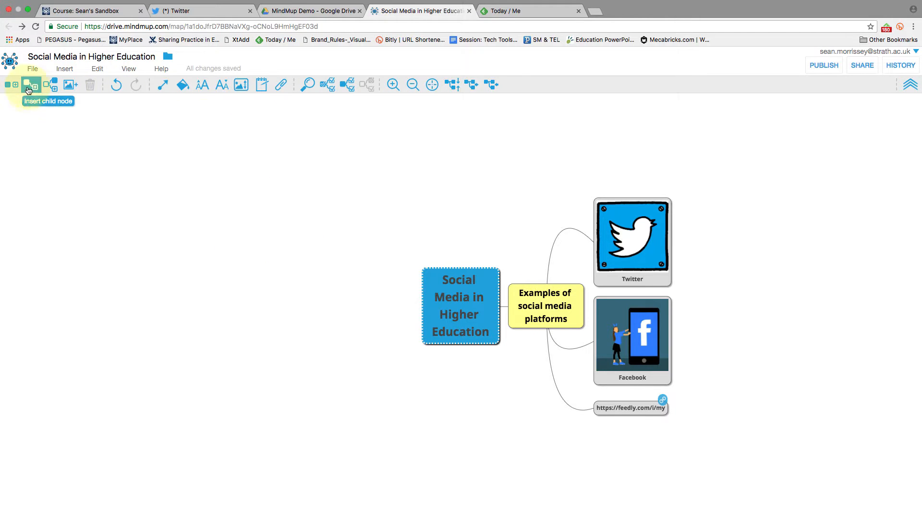
Step: Insert a child node titled "Research and Evidence" under the central "Social Media in Higher Education" node and enlarge its font
left_click(465, 291)
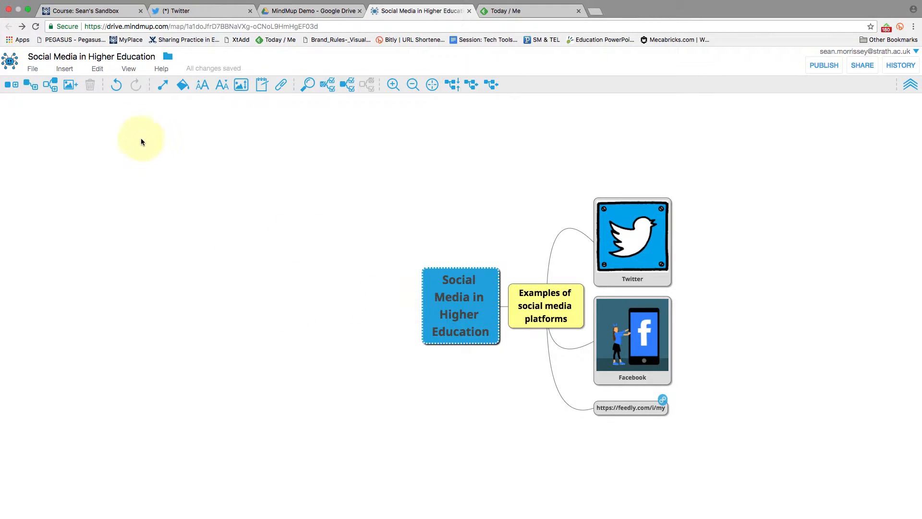
left_click(30, 85)
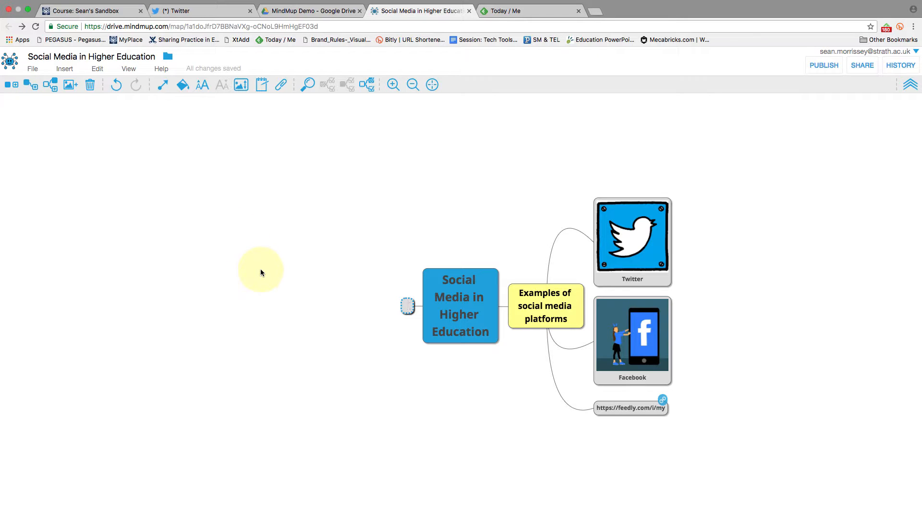
type("Research")
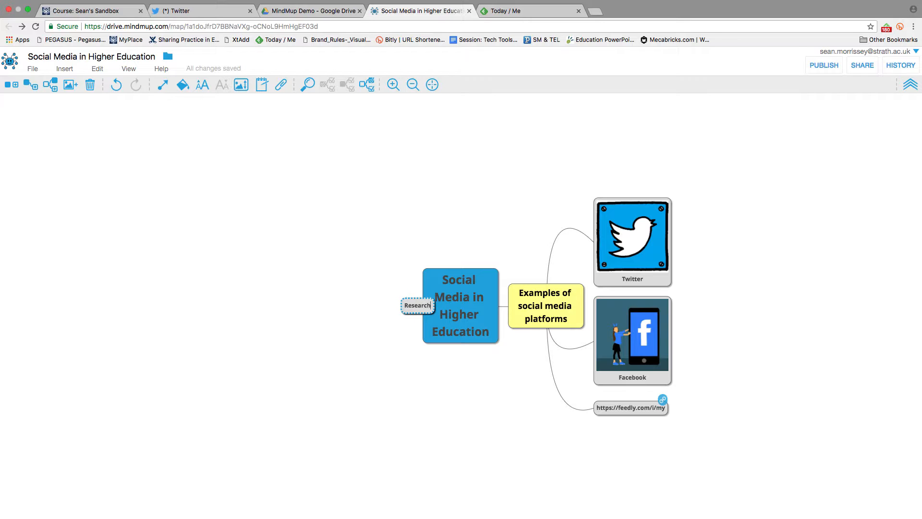
type(" and Evidence")
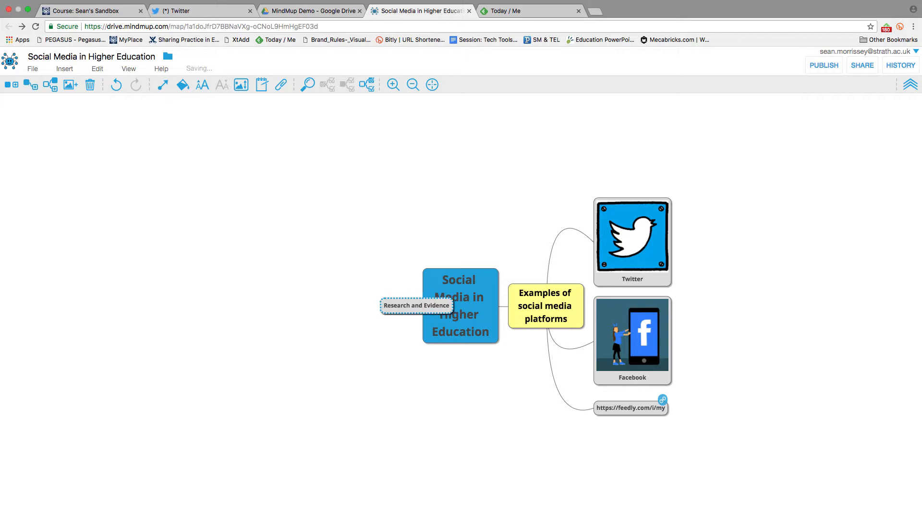
key("Return")
left_click(202, 85)
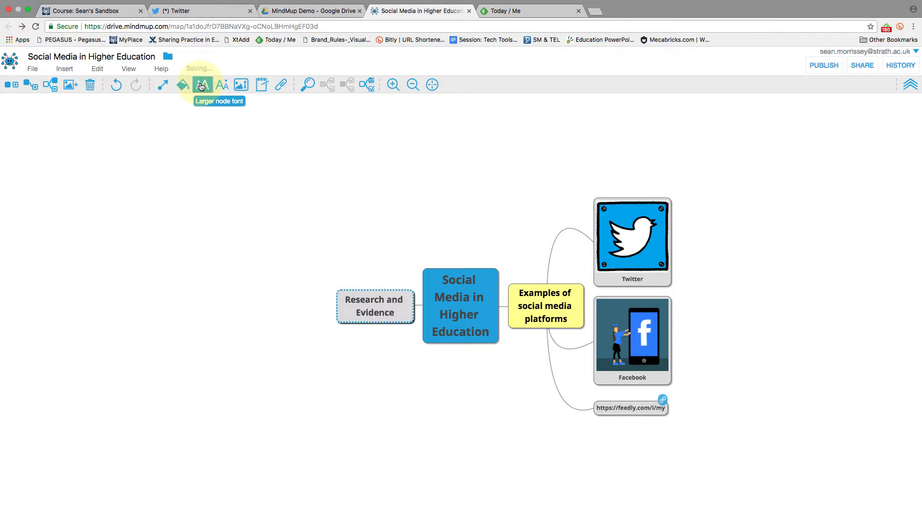
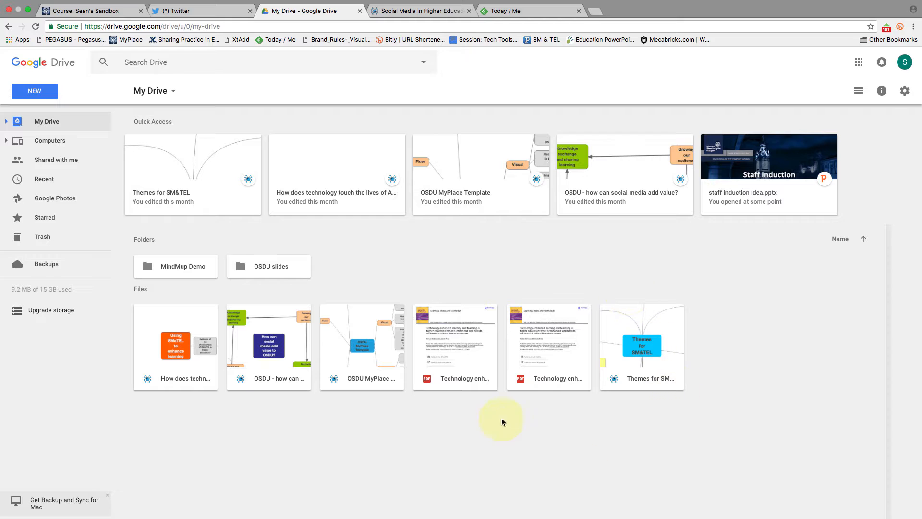
Step: Open the second "Technology enhanced learning" PDF in My Drive with Google Docs
left_click(548, 344)
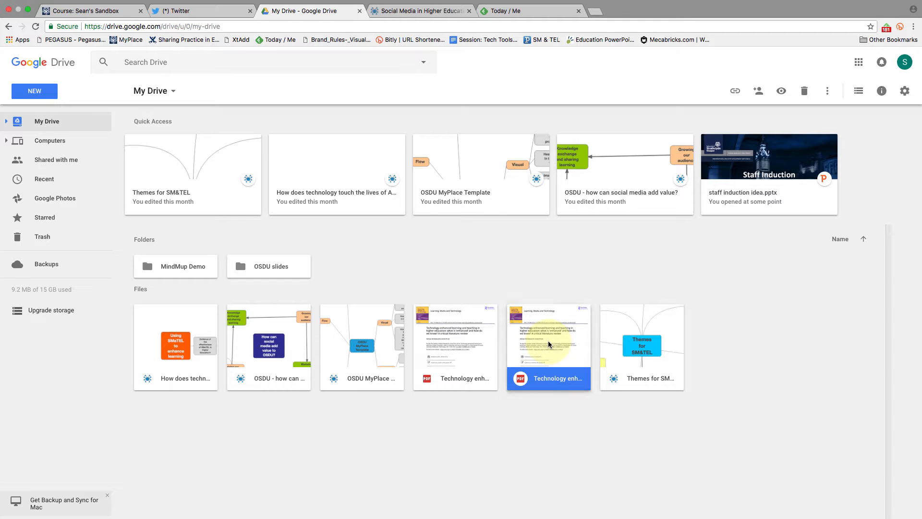
right_click(550, 344)
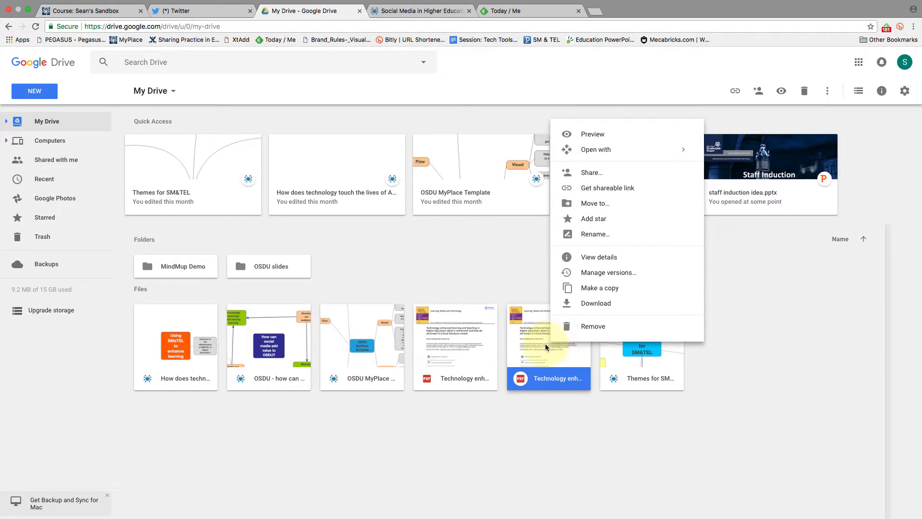
mouse_move(630, 152)
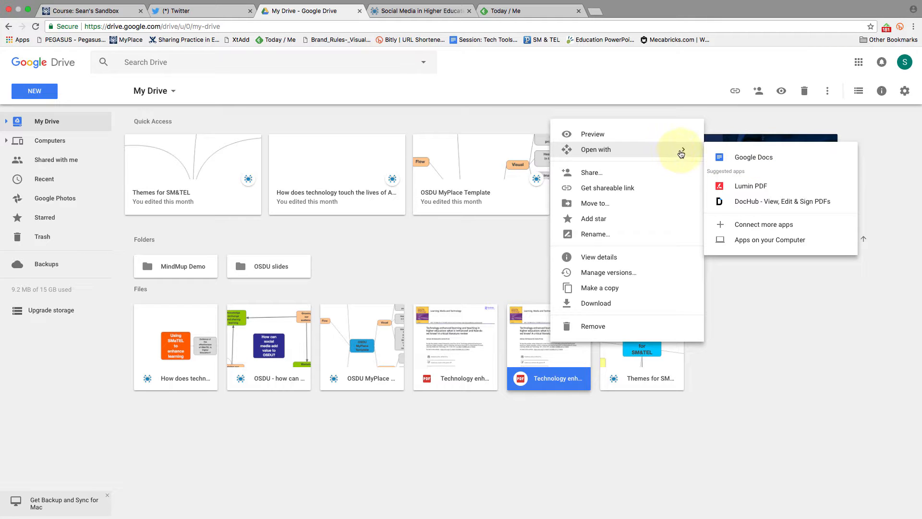
left_click(759, 164)
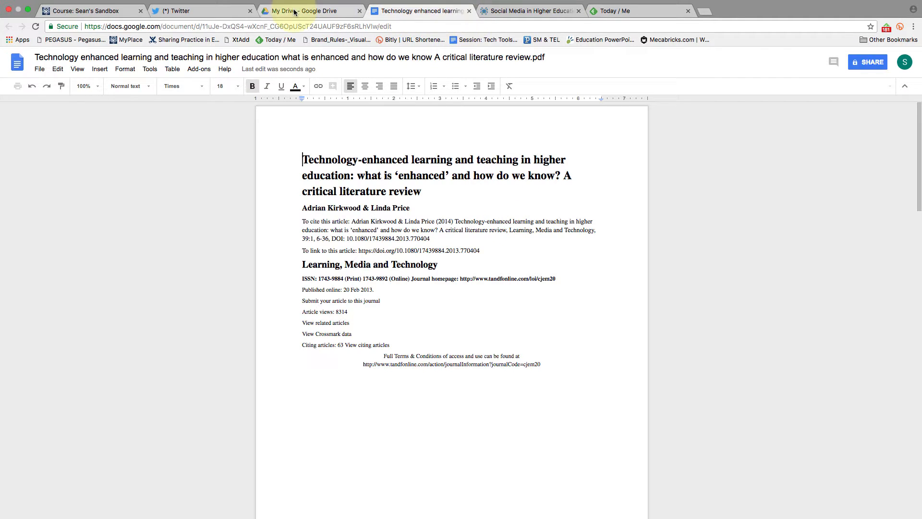
Step: Find the new Google Docs copy of the paper in My Drive and view the opened document again
left_click(296, 12)
left_click(610, 436)
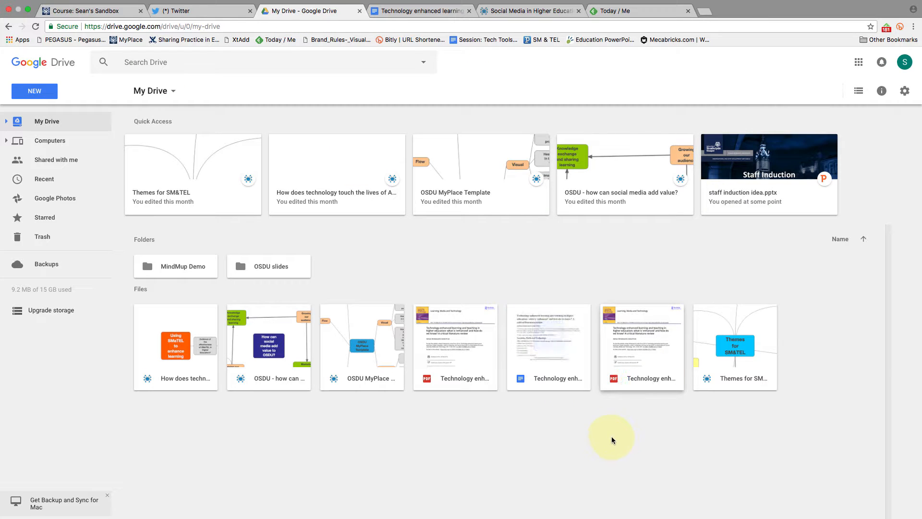
left_click(550, 344)
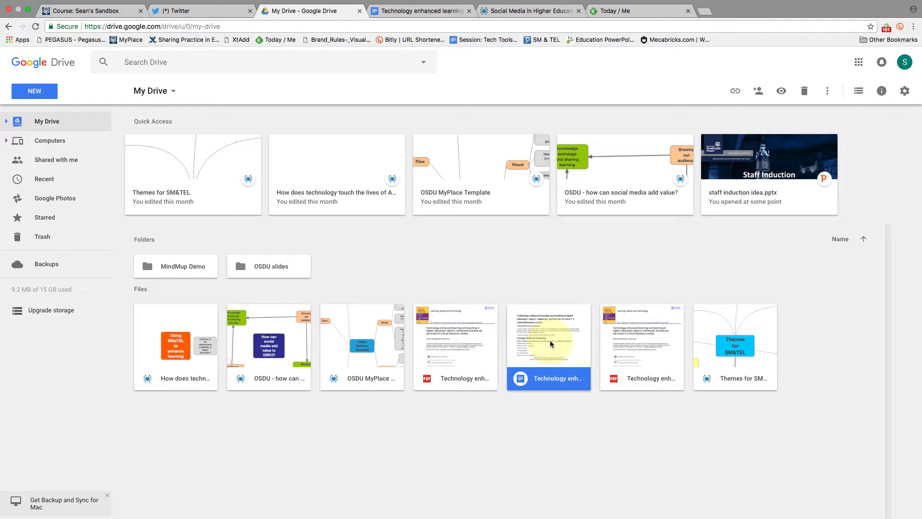
left_click(452, 10)
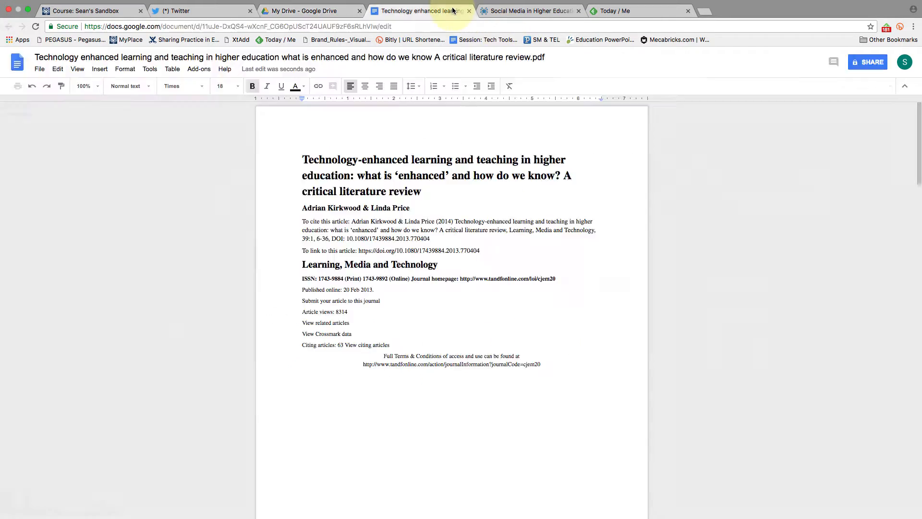
Step: Replace the "Research Paper" node's attachment in the mind map with the Google Docs version of the "Technology enhanced learning" paper from Google Drive
left_click(527, 11)
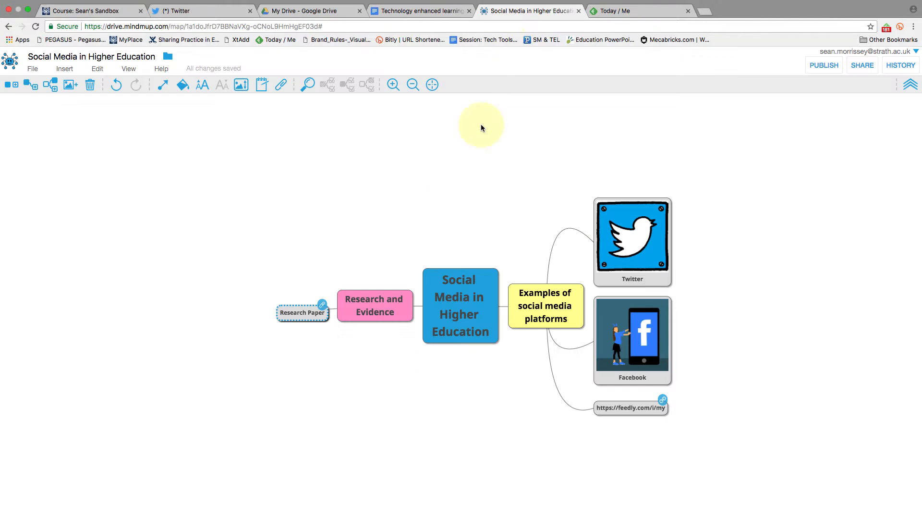
left_click(318, 306)
left_click(527, 320)
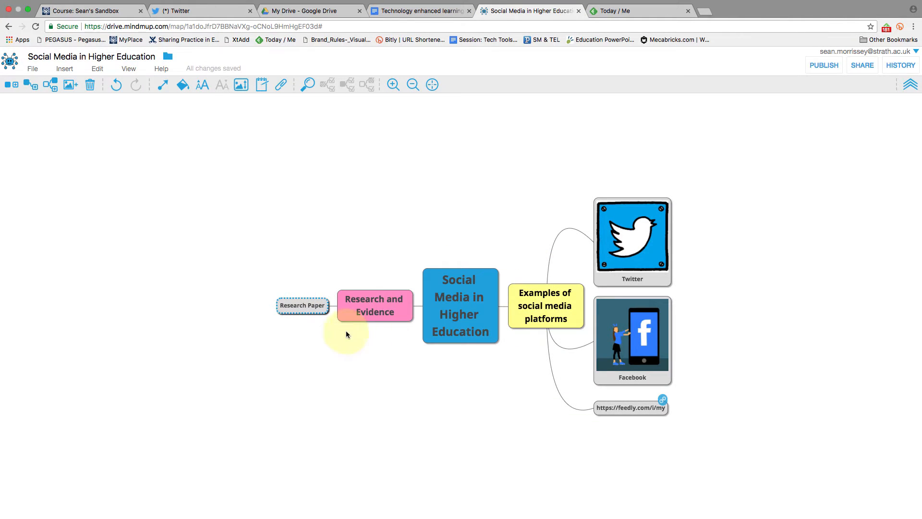
left_click(281, 85)
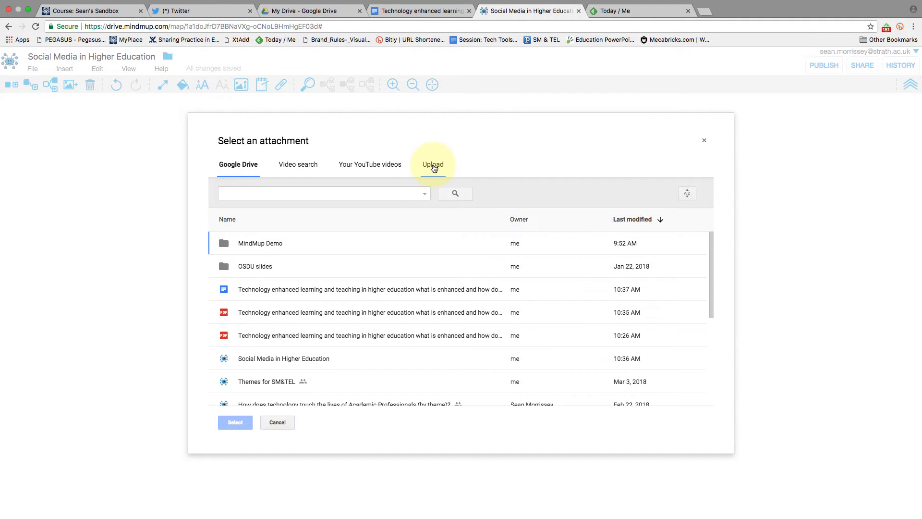
left_click(226, 292)
left_click(231, 420)
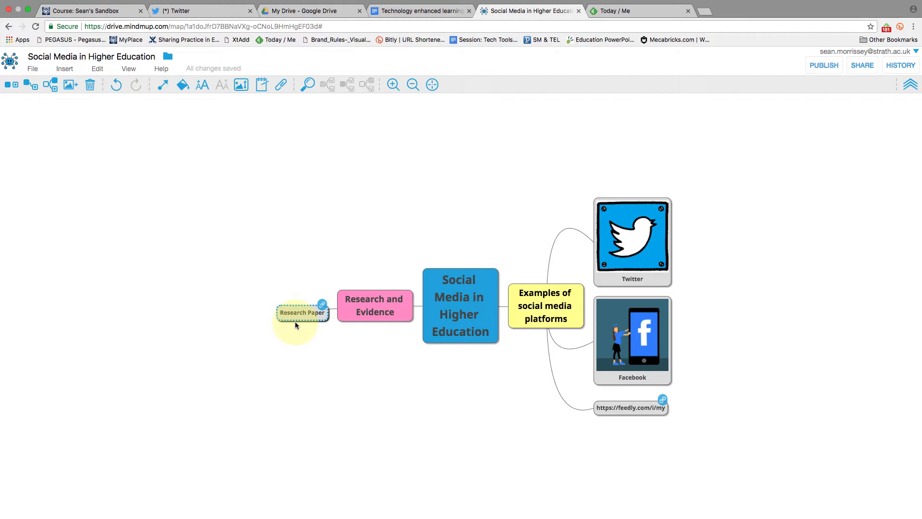
Step: Open the "Research Paper" node's attachment, browse its pages in the preview and close it
left_click(322, 303)
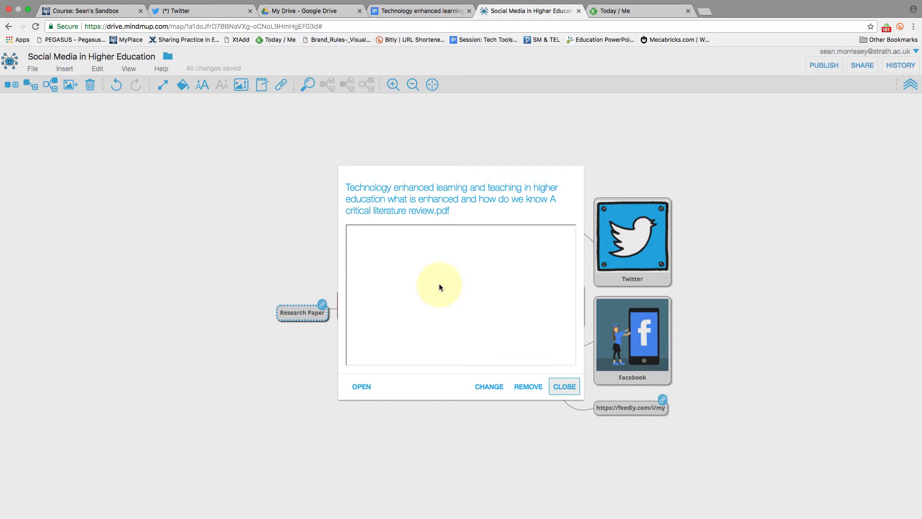
scroll(439, 281, "down", 4)
scroll(439, 281, "down", 10)
scroll(439, 281, "up", 10)
scroll(410, 271, "down", 2)
scroll(410, 271, "up", 2)
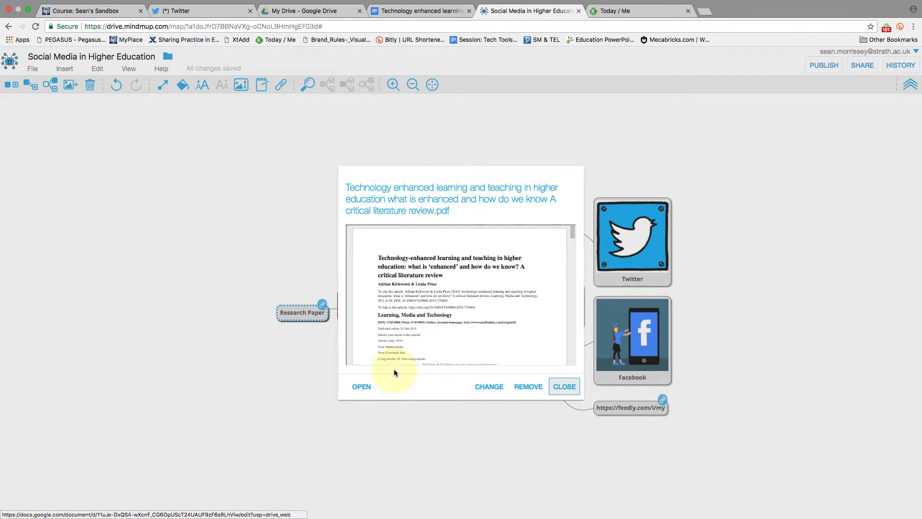
scroll(401, 338, "down", 2)
scroll(406, 303, "down", 5)
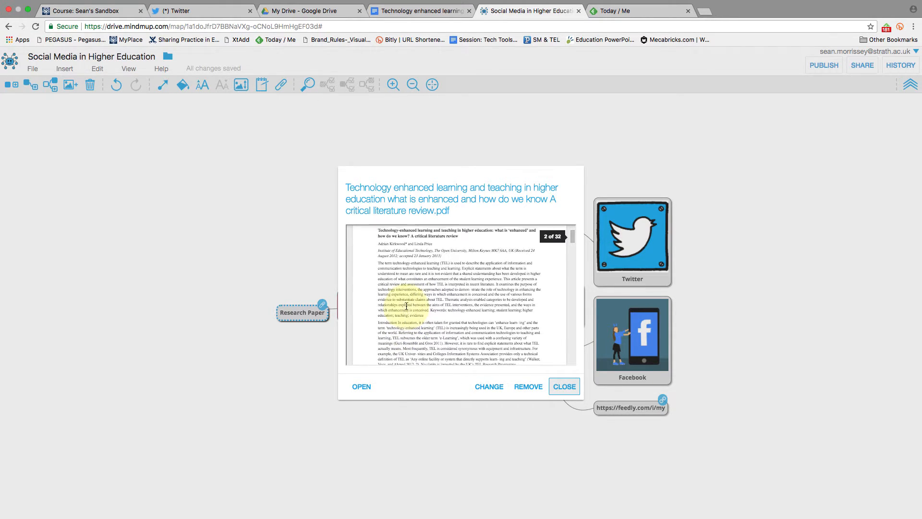
scroll(473, 309, "down", 4)
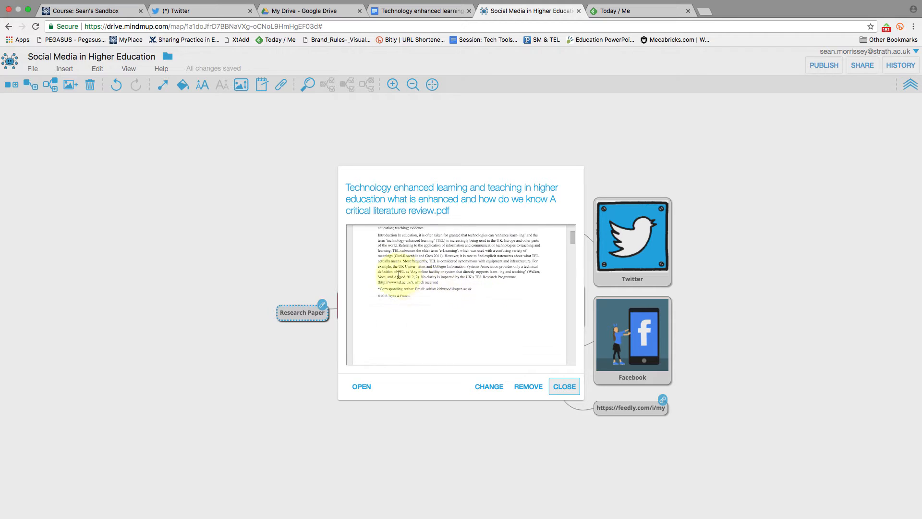
left_click_drag(422, 243, 426, 284)
scroll(463, 296, "down", 4)
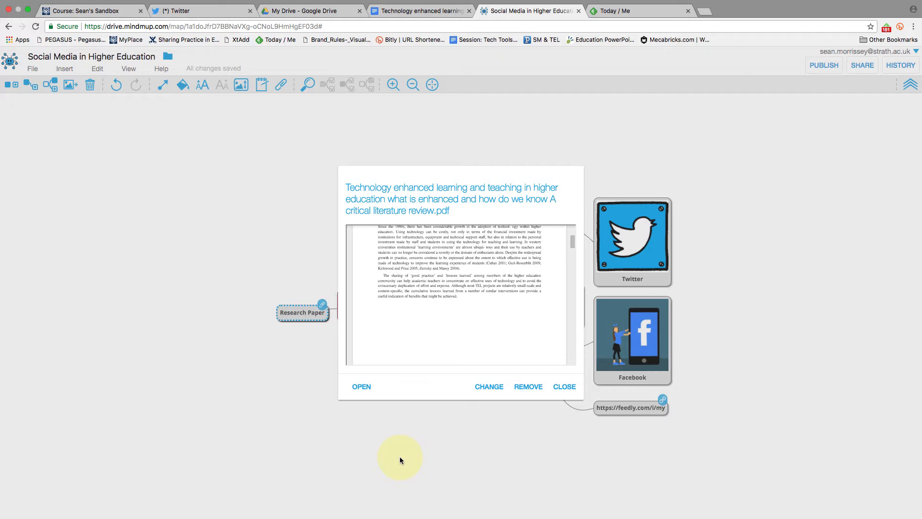
left_click(563, 387)
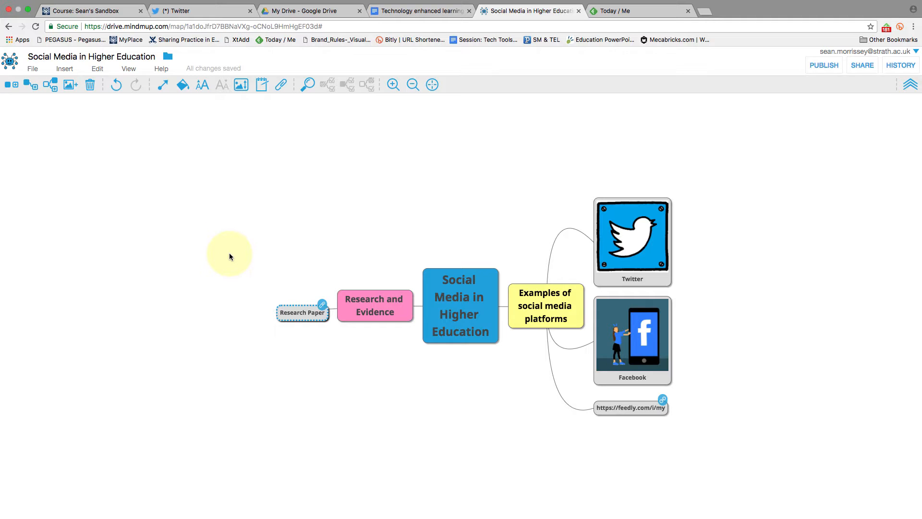
Step: Try to export the mind map as a PNG image at 100% scale with a white background, then dismiss the dialog
left_click(32, 69)
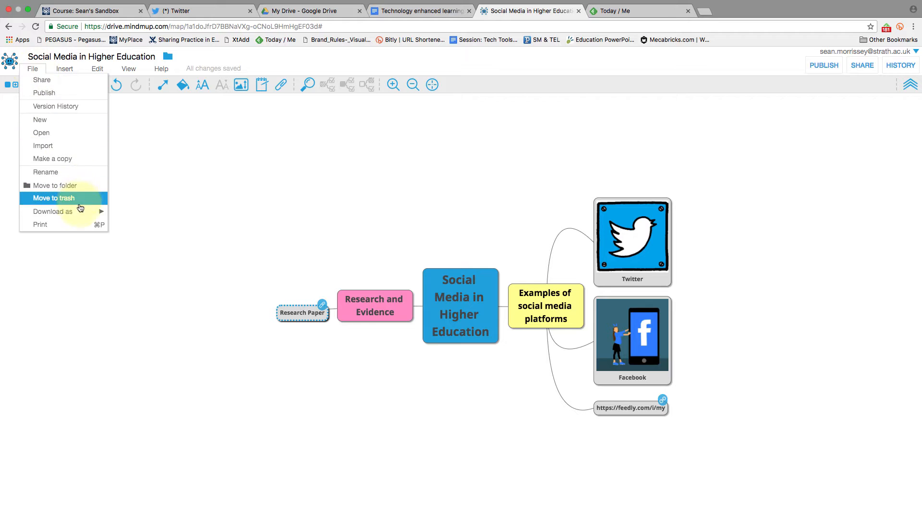
mouse_move(80, 209)
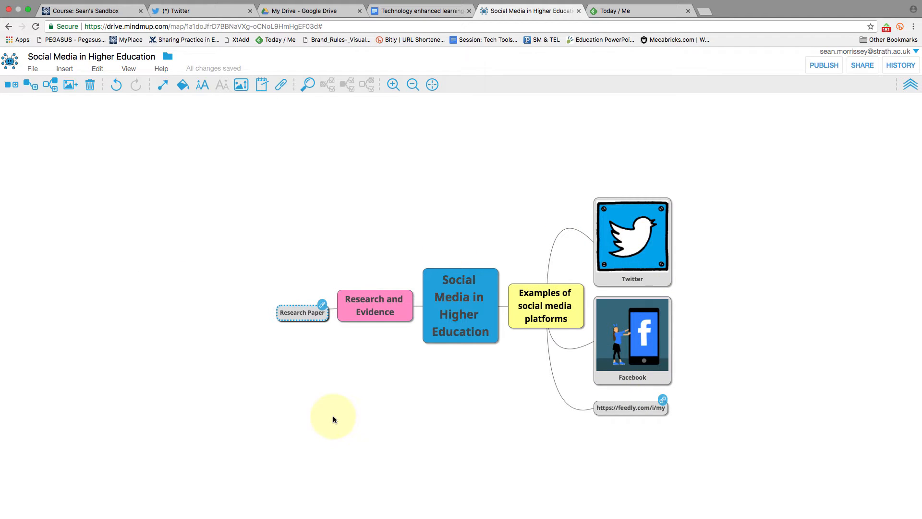
left_click(33, 68)
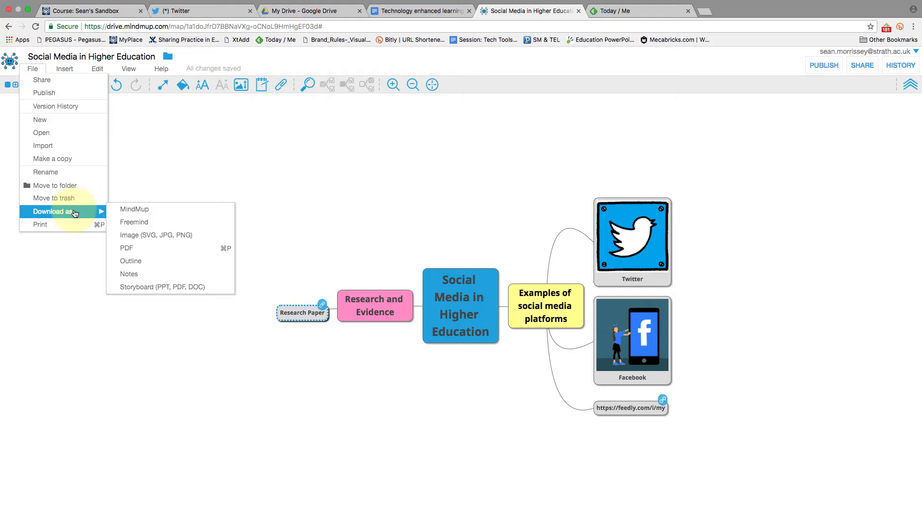
left_click(150, 235)
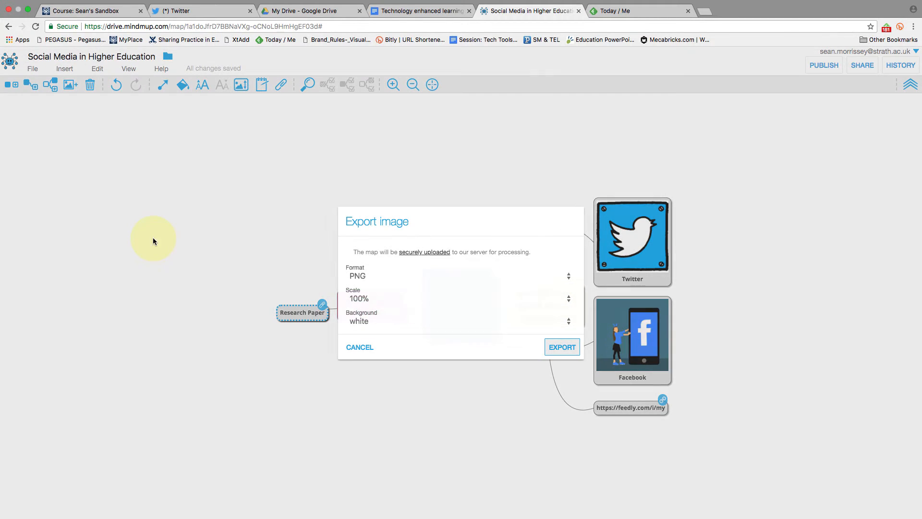
left_click(566, 347)
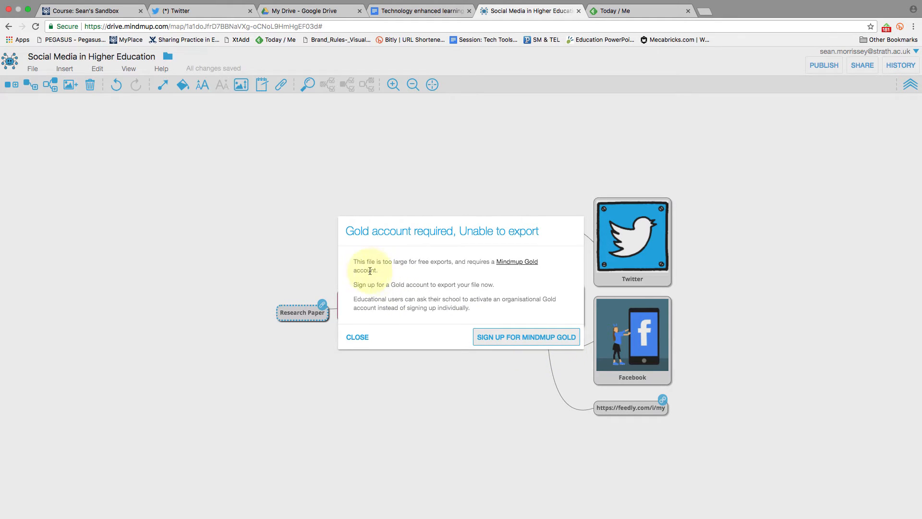
left_click_drag(352, 262, 415, 272)
left_click(262, 199)
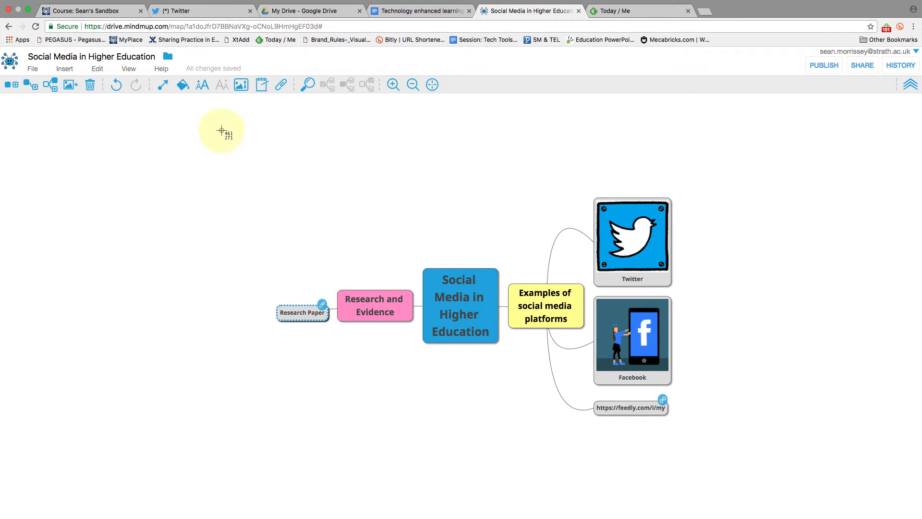
Step: Capture a screenshot of the area around the whole mind map and open the saved image from the desktop in Preview
left_click_drag(233, 148, 739, 487)
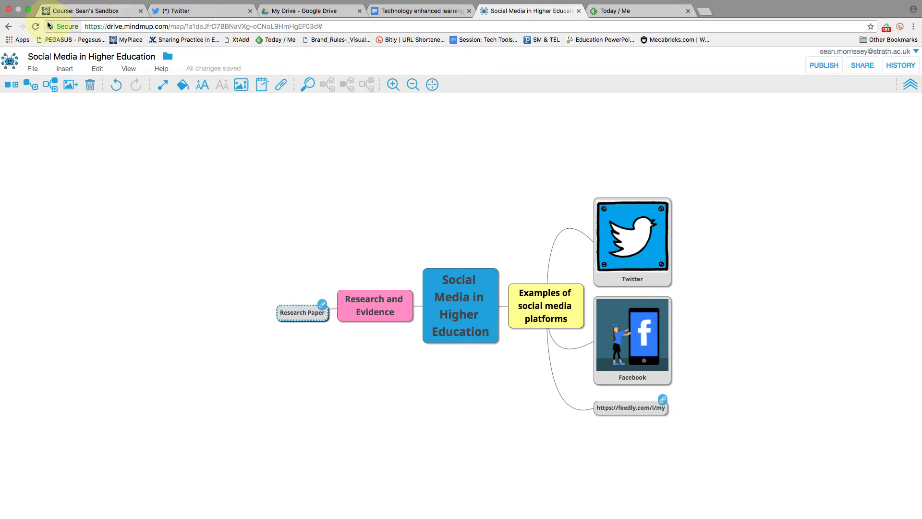
left_click(28, 10)
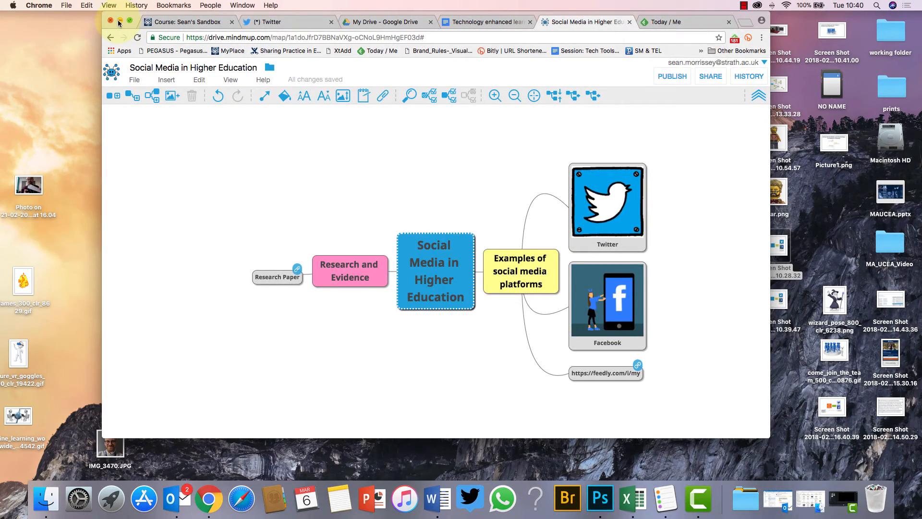
left_click(120, 26)
double_click(774, 300)
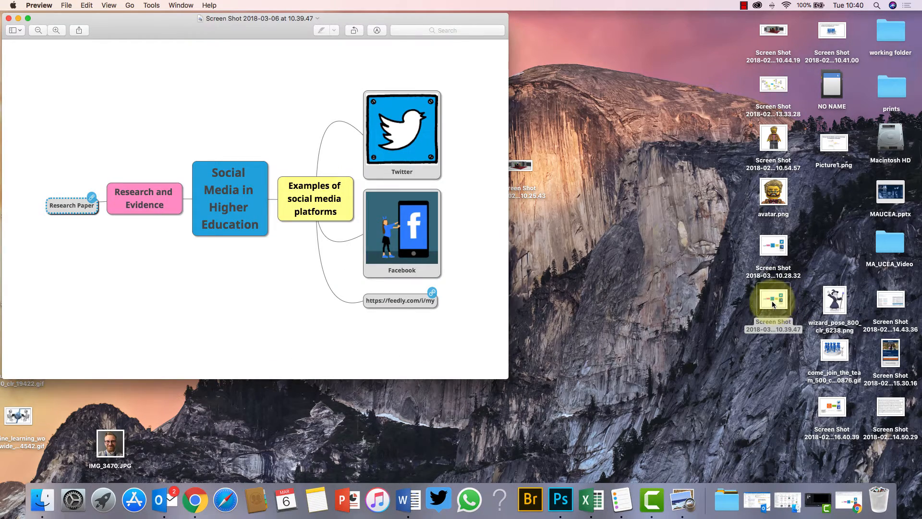
Step: Close the screenshot preview, share the MindMup map by link as "Anyone with the link can edit" and copy the link
left_click(8, 19)
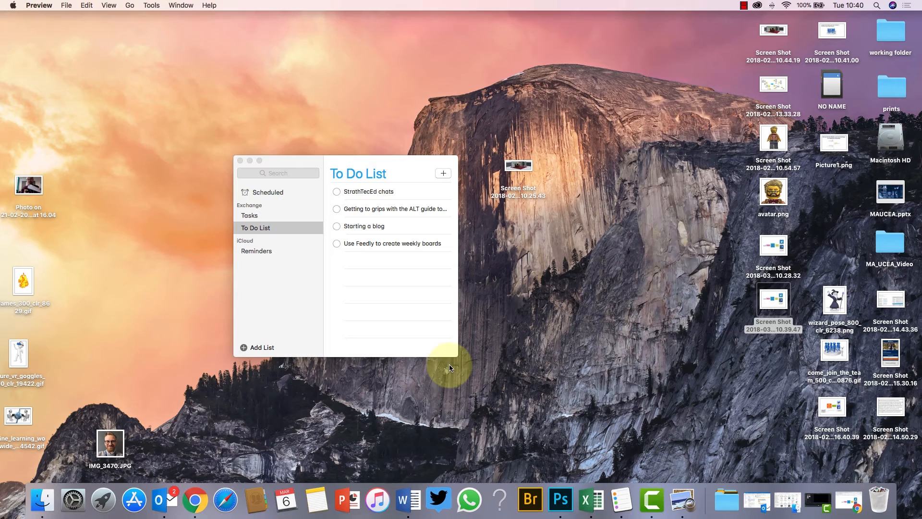
left_click(848, 503)
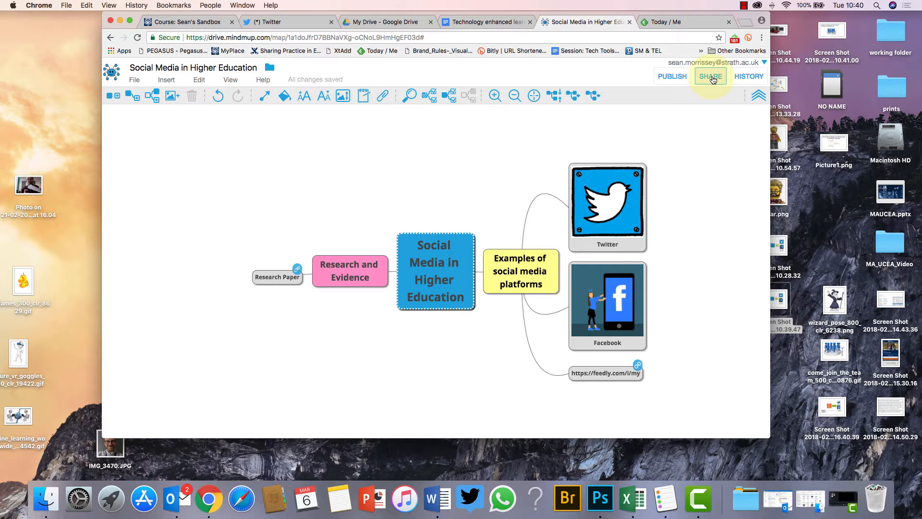
left_click(711, 77)
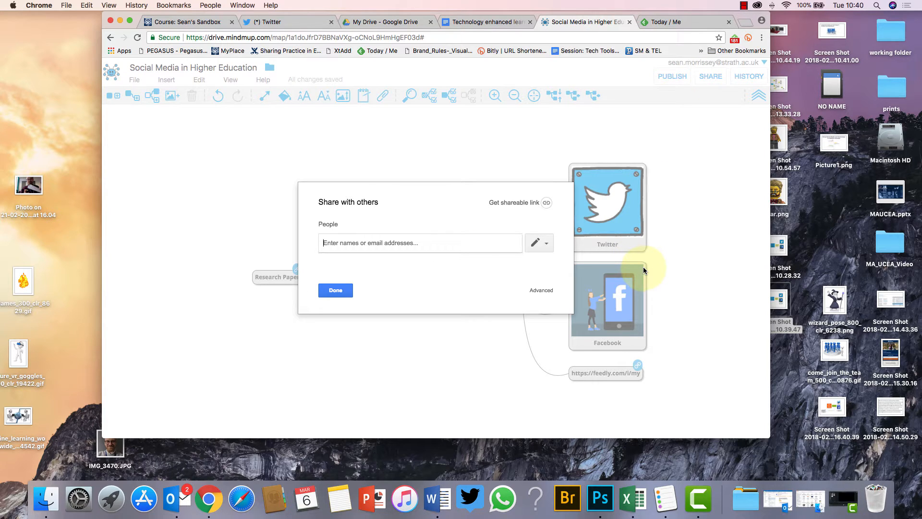
left_click(517, 202)
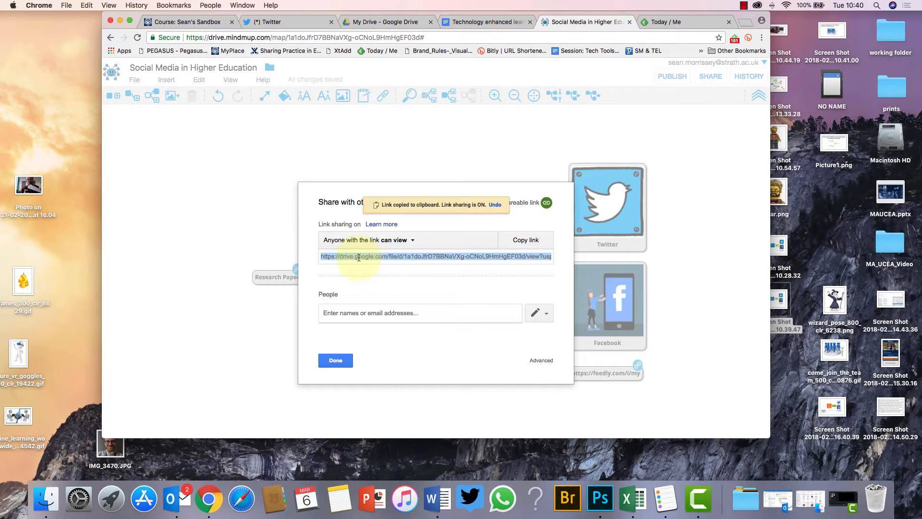
left_click(398, 243)
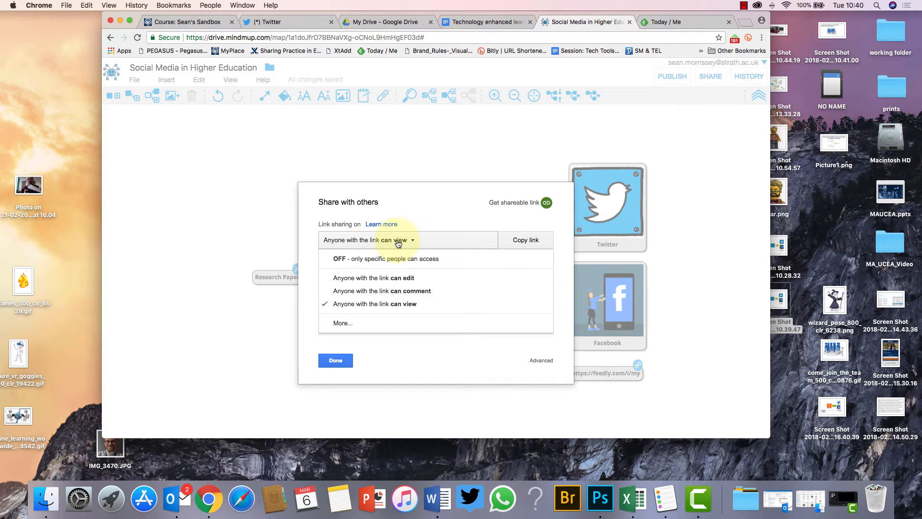
left_click(403, 279)
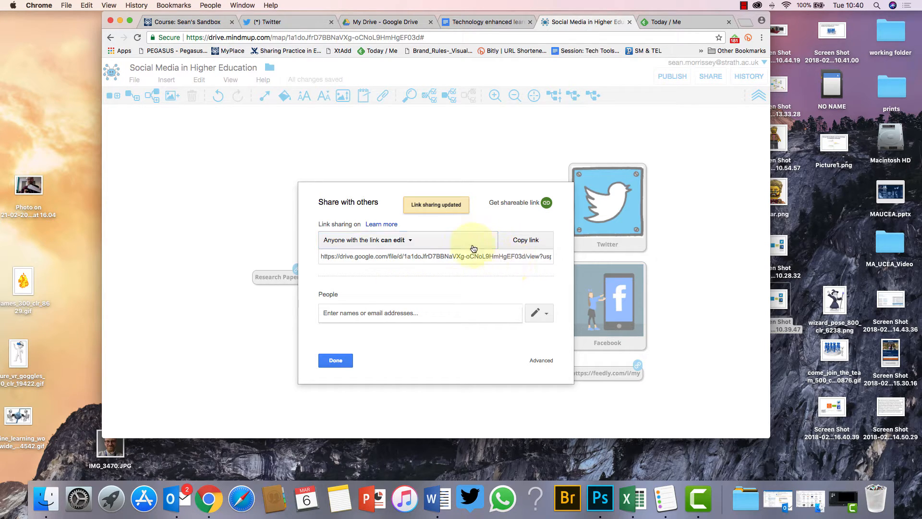
left_click(447, 257)
key("super+c")
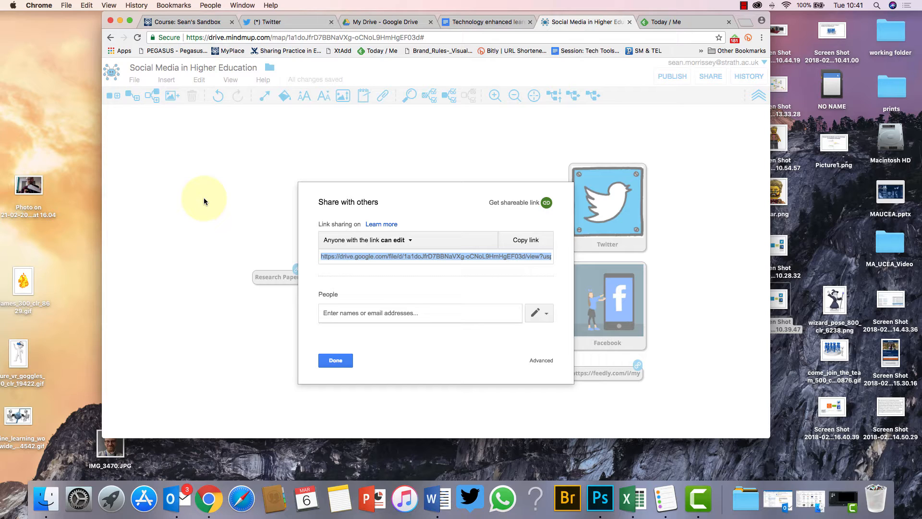
left_click(362, 314)
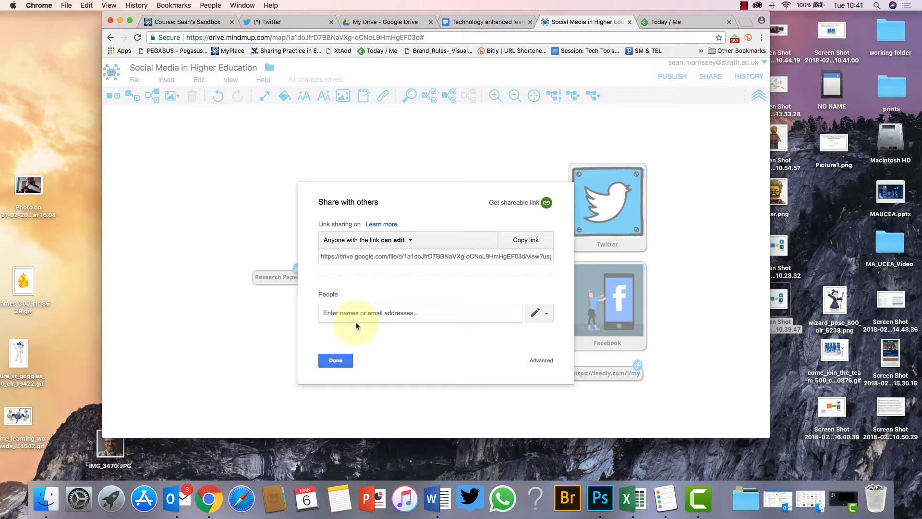
Step: Switch to the Myplace sandbox class and start adding a new Label resource to Topic 7
left_click(210, 24)
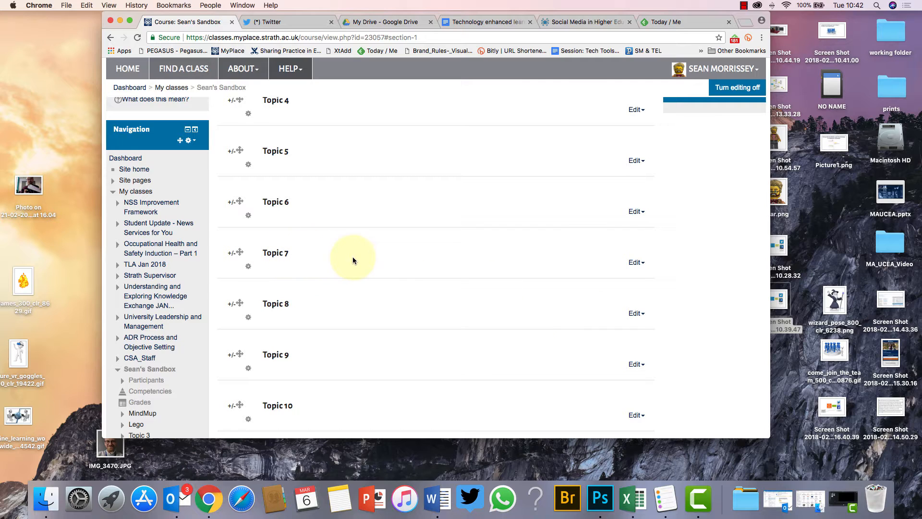
left_click(638, 263)
left_click(637, 265)
left_click(638, 265)
left_click(264, 269)
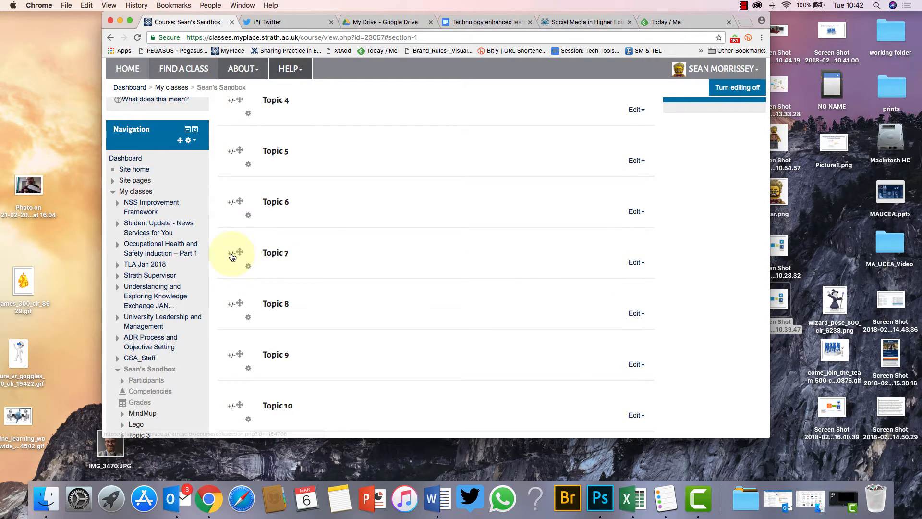
left_click(577, 281)
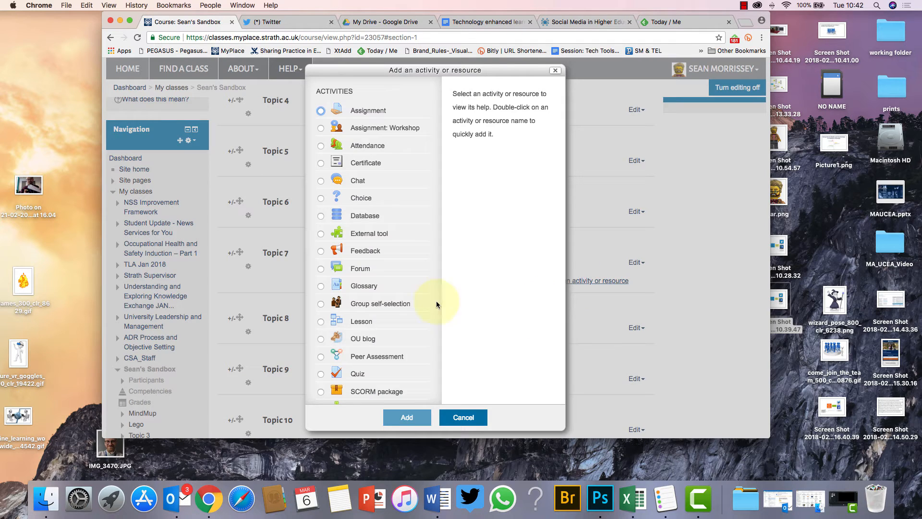
scroll(414, 298, "down", 5)
scroll(414, 296, "down", 3)
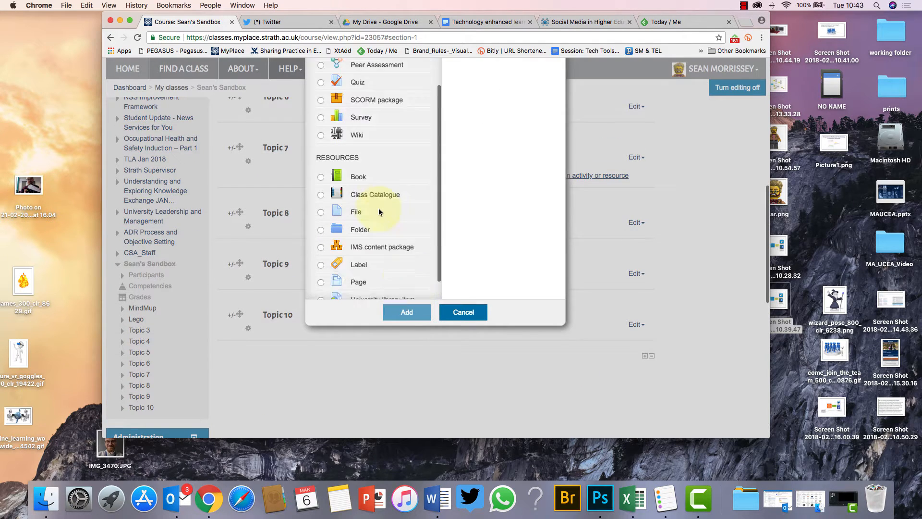
left_click(321, 229)
left_click(406, 302)
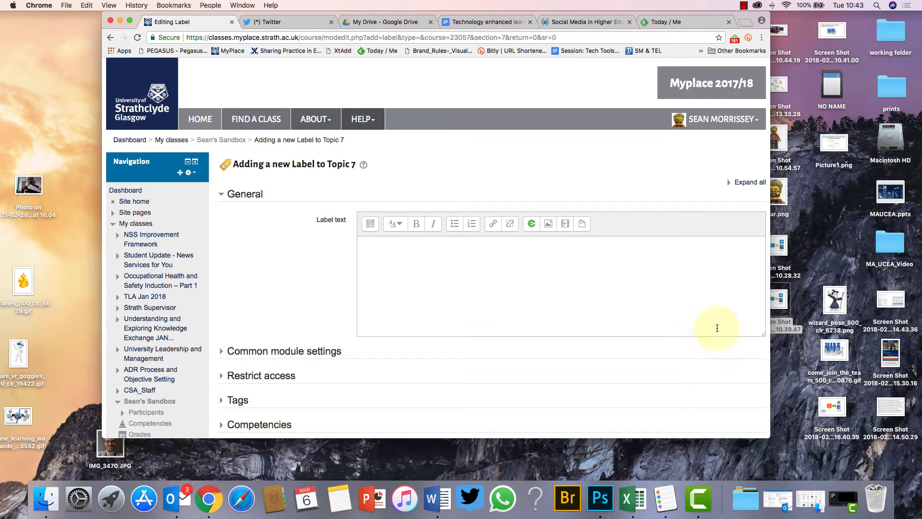
Step: Insert the desktop screenshot ending 10.39.47 into the label, add "Here is a little mind map created using MindMup 2.0" below it and save
left_click_drag(743, 17, 711, 17)
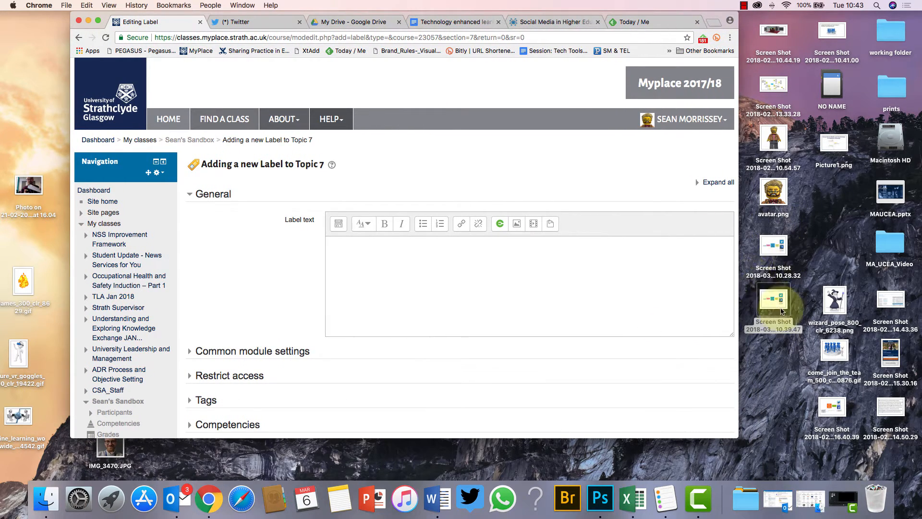
left_click_drag(780, 298, 344, 246)
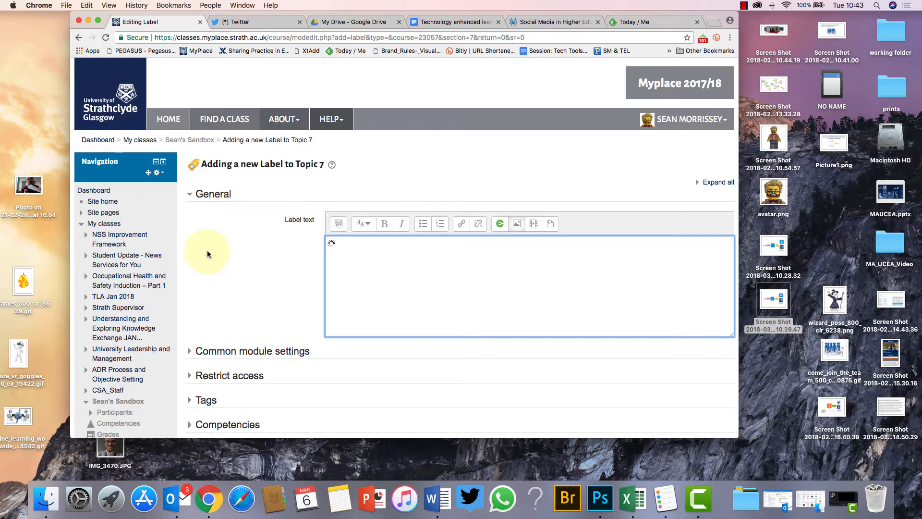
left_click(591, 309)
key("Return")
type("Here is a little mind map")
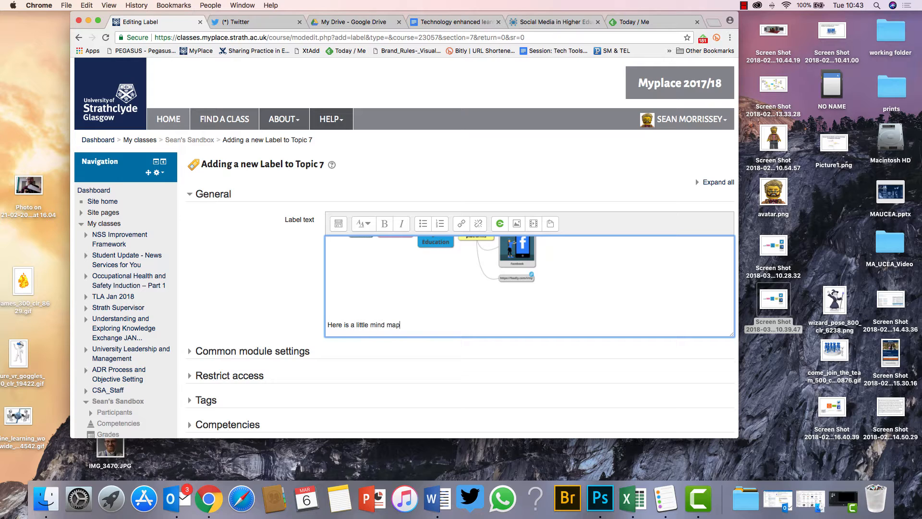
type(" created using MindMup 2.0")
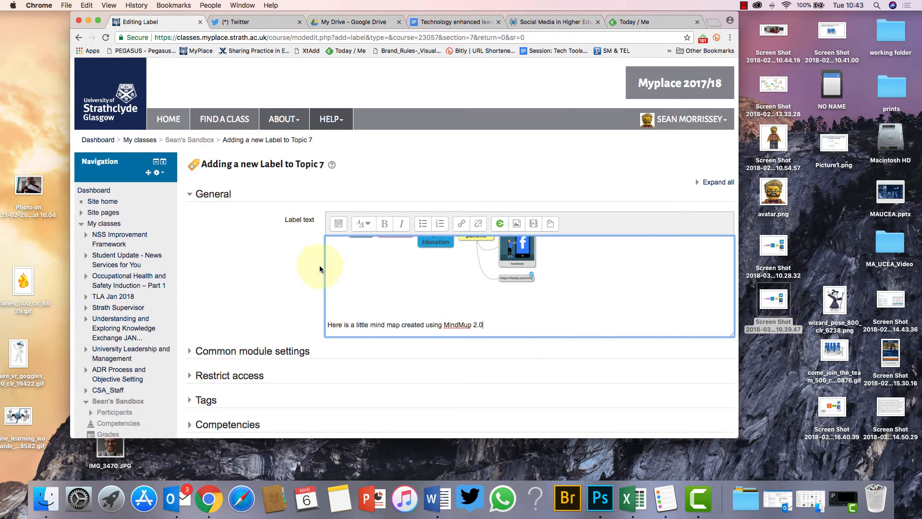
scroll(307, 264, "down", 5)
left_click(367, 339)
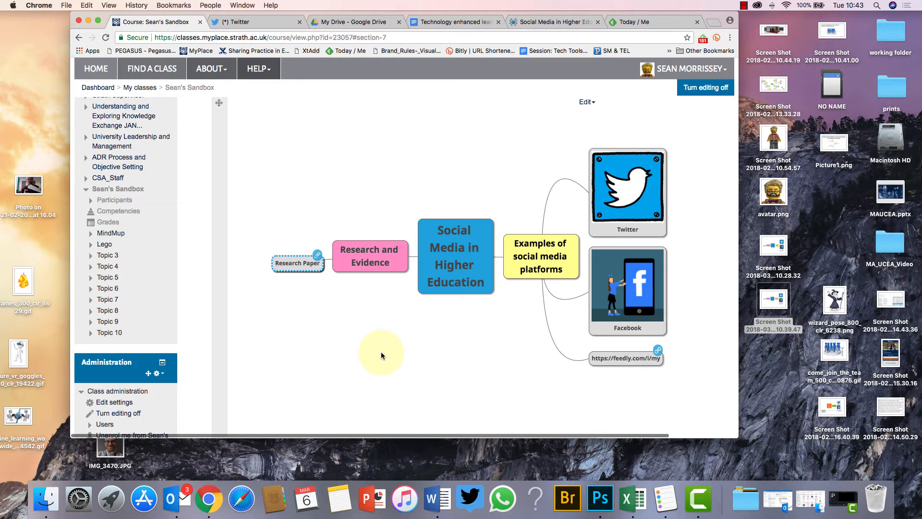
Step: Check the mind map label in Topic 7 and open its settings for editing
scroll(382, 353, "down", 10)
scroll(384, 351, "up", 9)
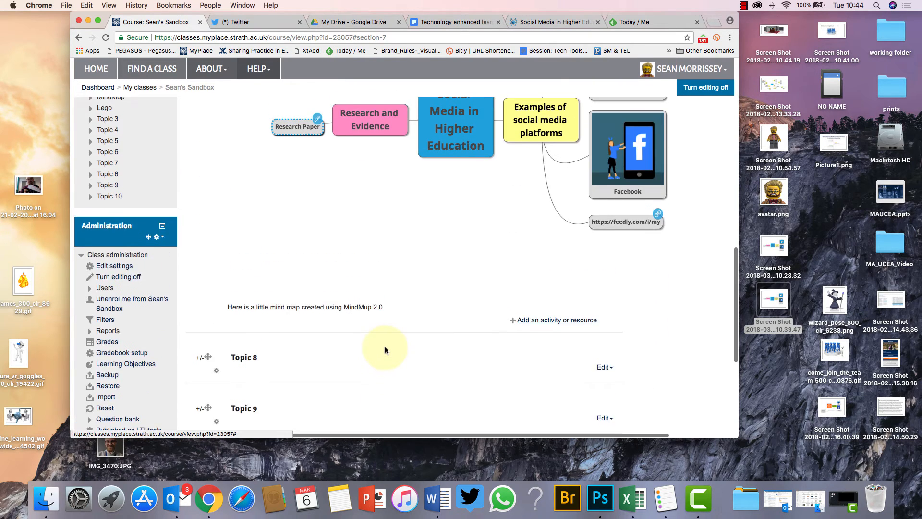
scroll(437, 346, "up", 4)
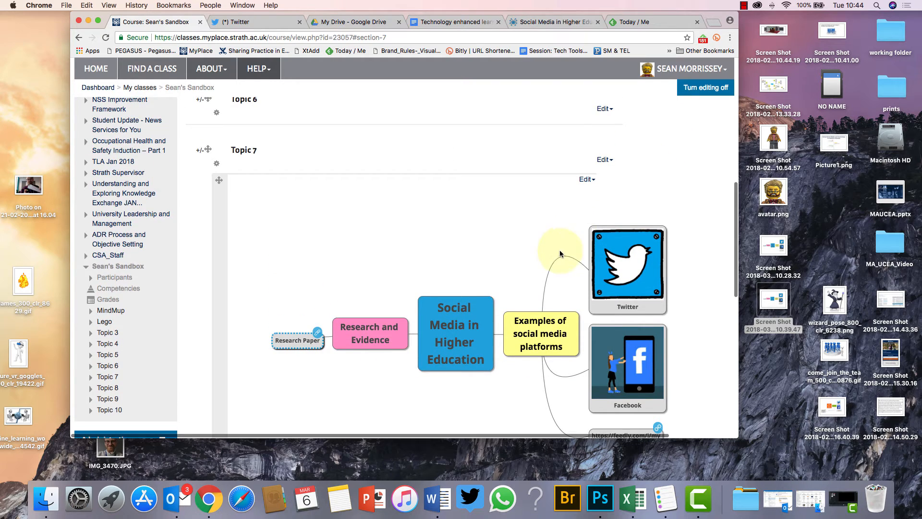
scroll(557, 249, "down", 5)
scroll(571, 288, "down", 2)
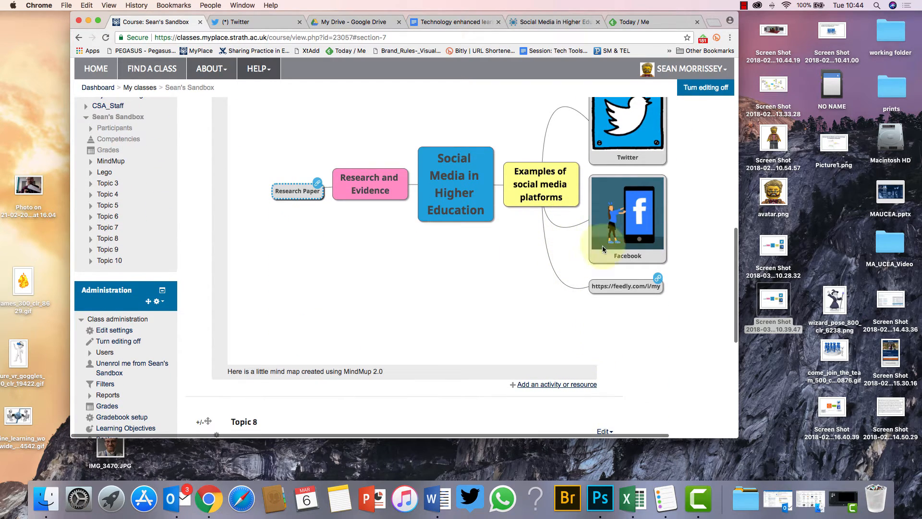
scroll(601, 259, "up", 6)
left_click(586, 191)
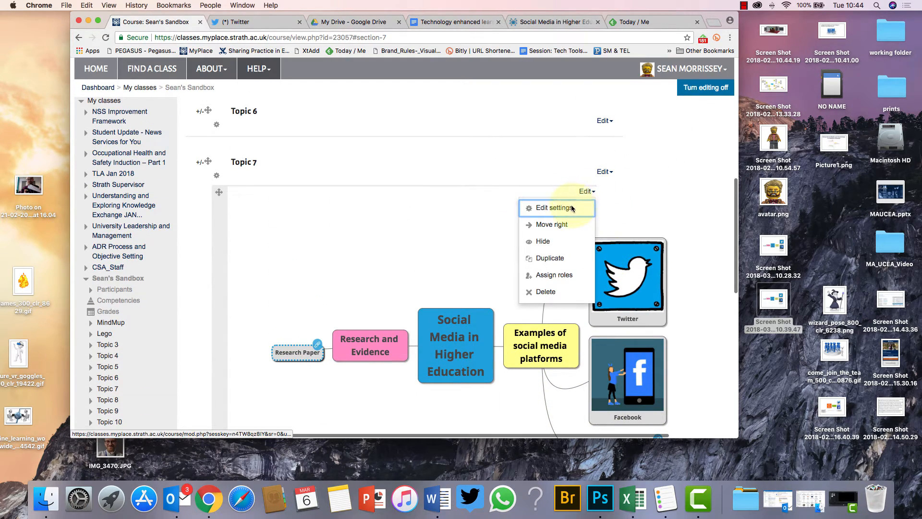
left_click(559, 208)
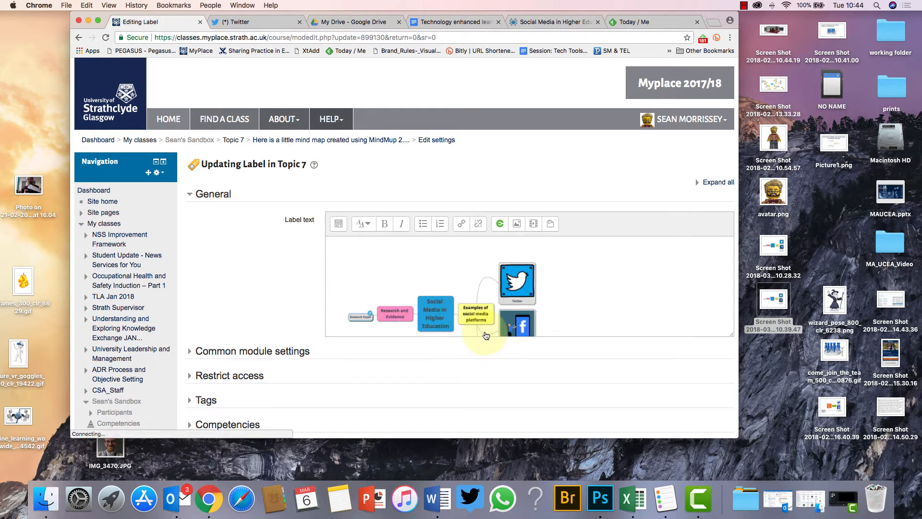
Step: Link the label's mind map image to the map's shared Google Drive URL, set to open in a new window
left_click(449, 289)
scroll(577, 288, "down", 1)
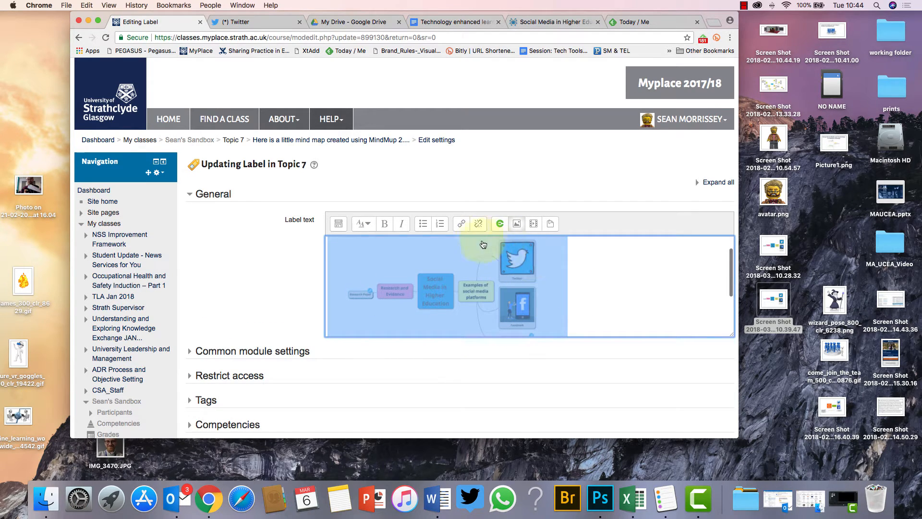
left_click(461, 224)
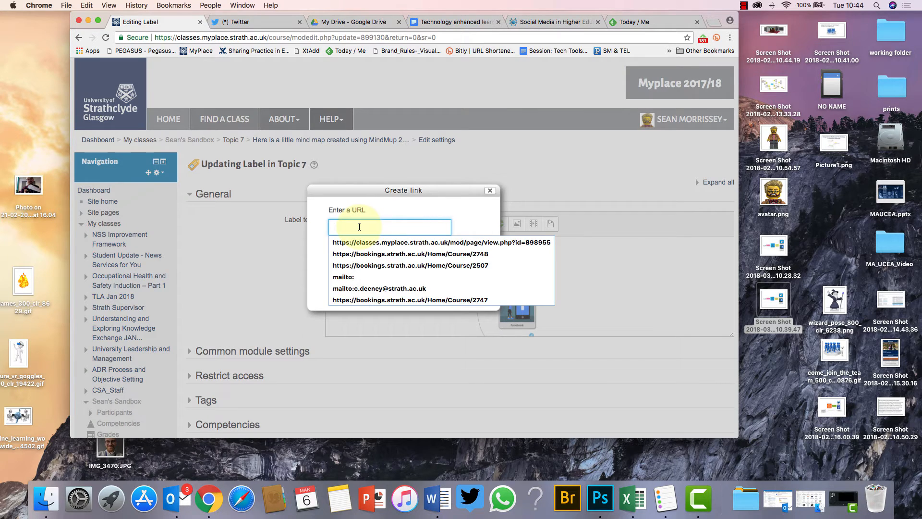
left_click(559, 23)
left_click(365, 255)
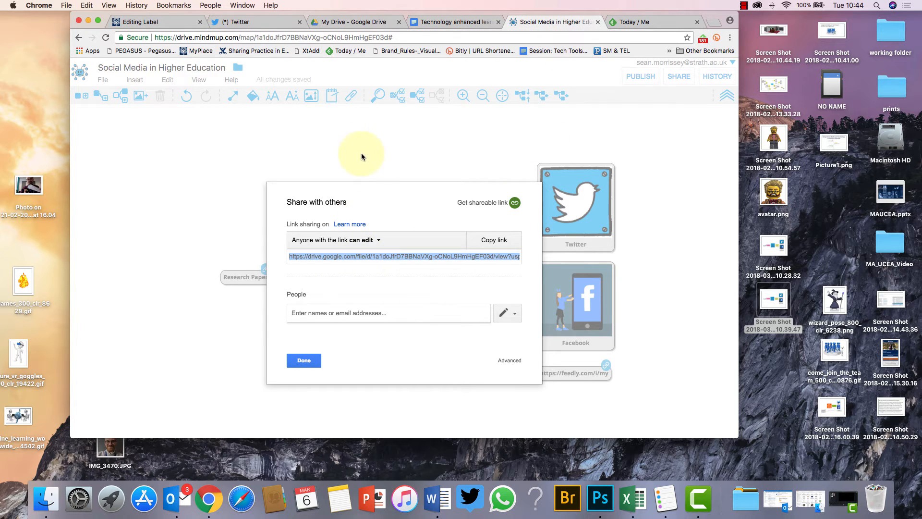
left_click(379, 22)
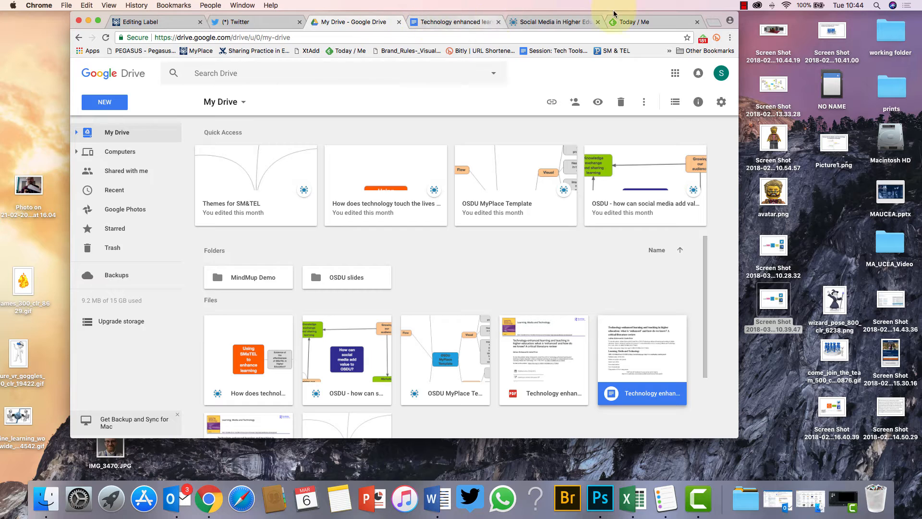
left_click(152, 26)
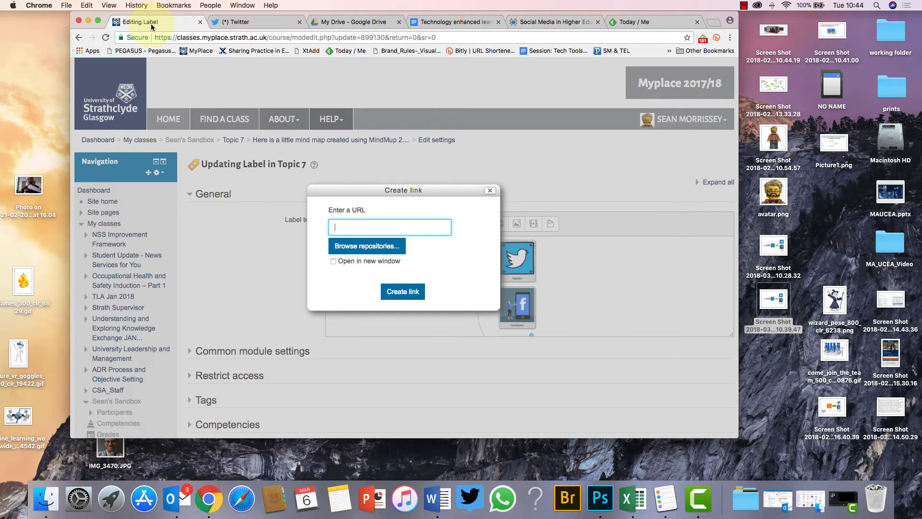
key("super+v")
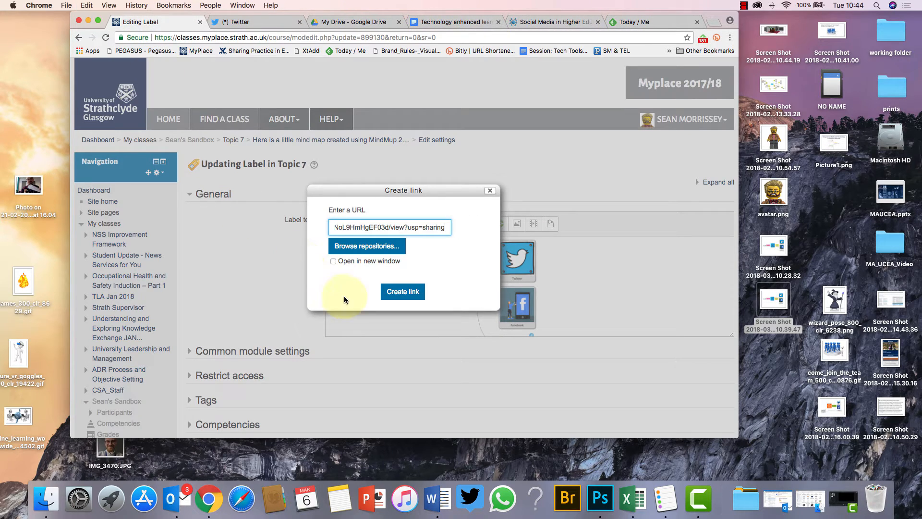
left_click(333, 260)
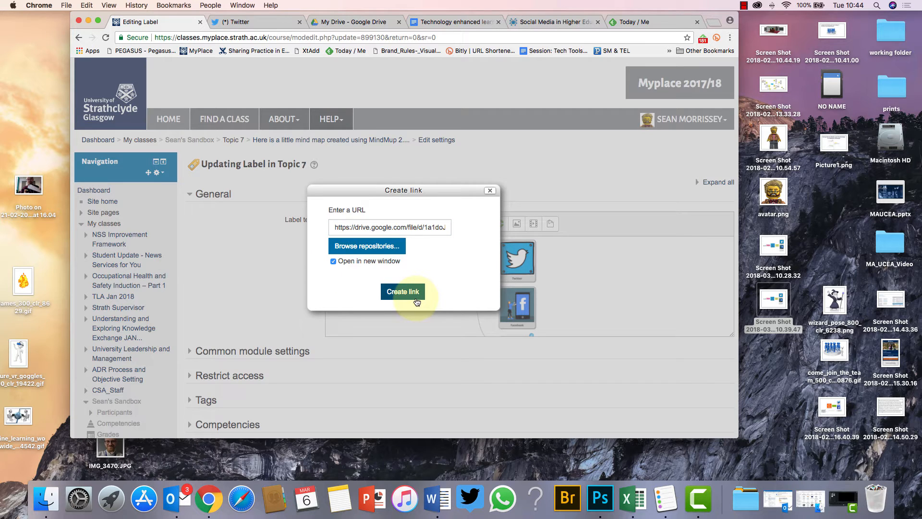
left_click(404, 291)
Step: Save the updated Topic 7 label and return to the class page
scroll(249, 246, "down", 3)
scroll(250, 246, "up", 3)
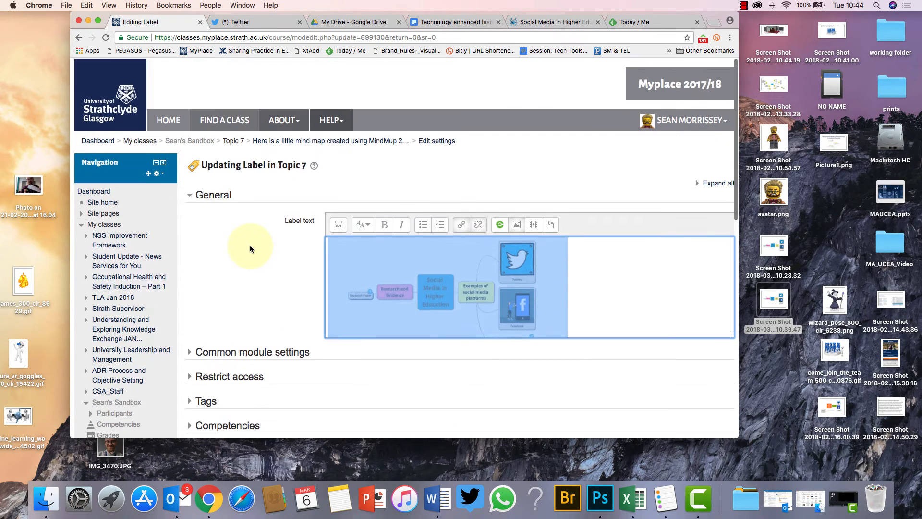
scroll(292, 319, "down", 3)
left_click(399, 361)
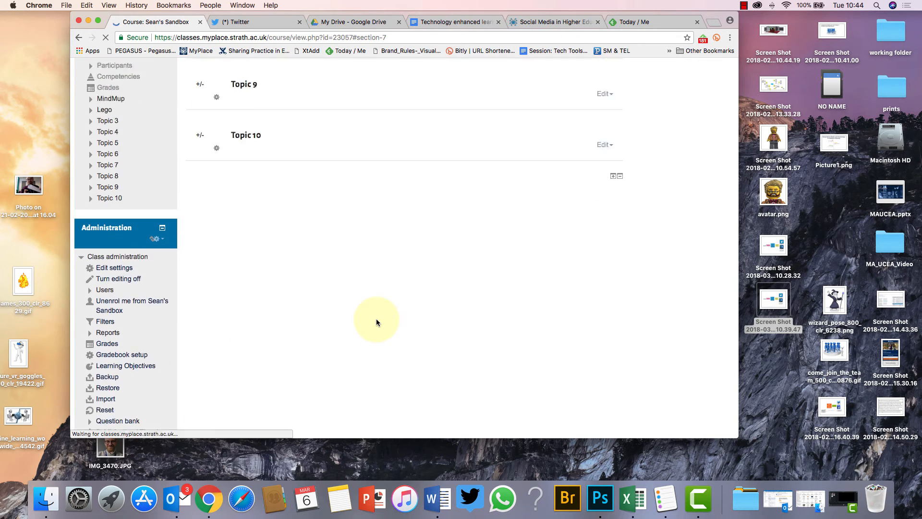
Step: Turn off class editing, then follow the mind map image's link and open the shared map with MindMup 2.0
scroll(351, 270, "up", 5)
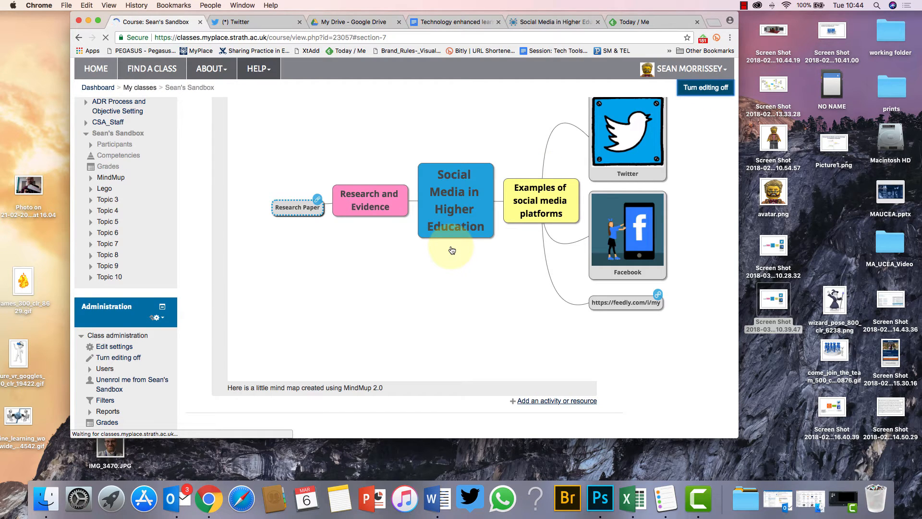
scroll(452, 250, "up", 5)
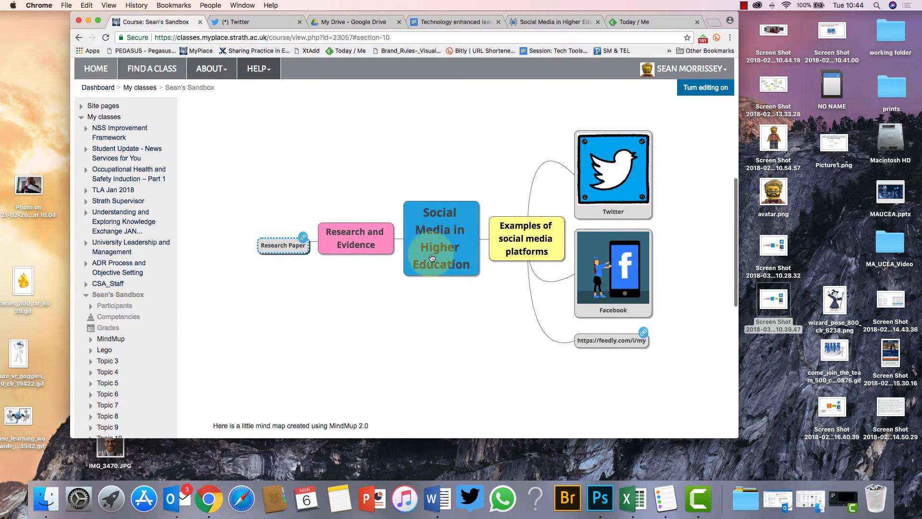
left_click(438, 253)
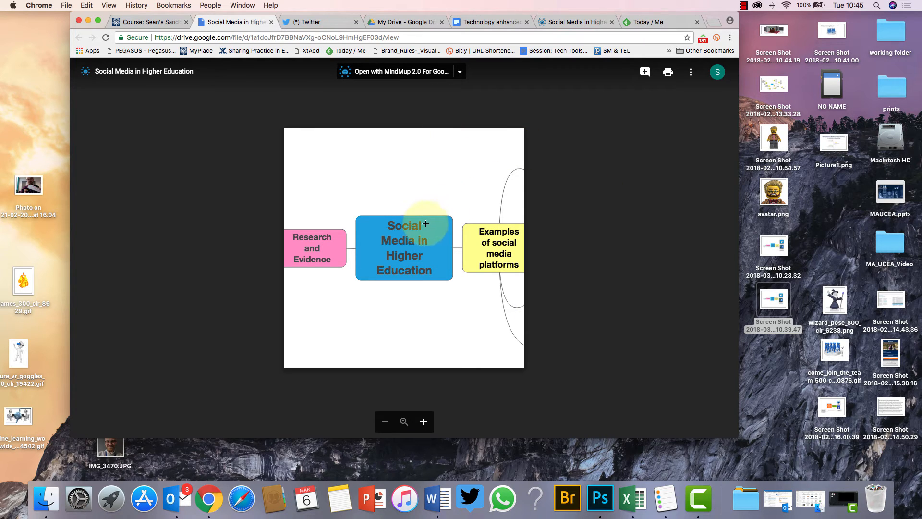
left_click(402, 72)
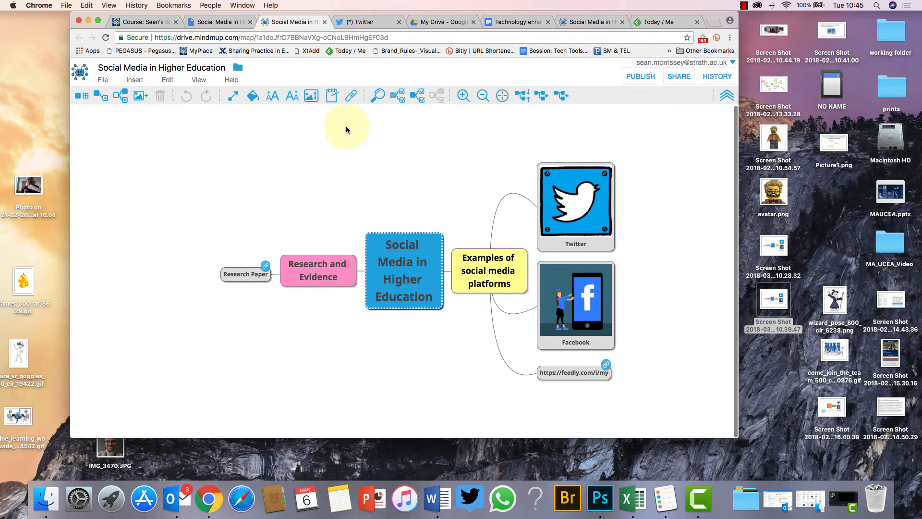
Step: Try adding a child node to the central topic, undo it and draw an arrow from "Research and Evidence" to "Twitter"
left_click(105, 99)
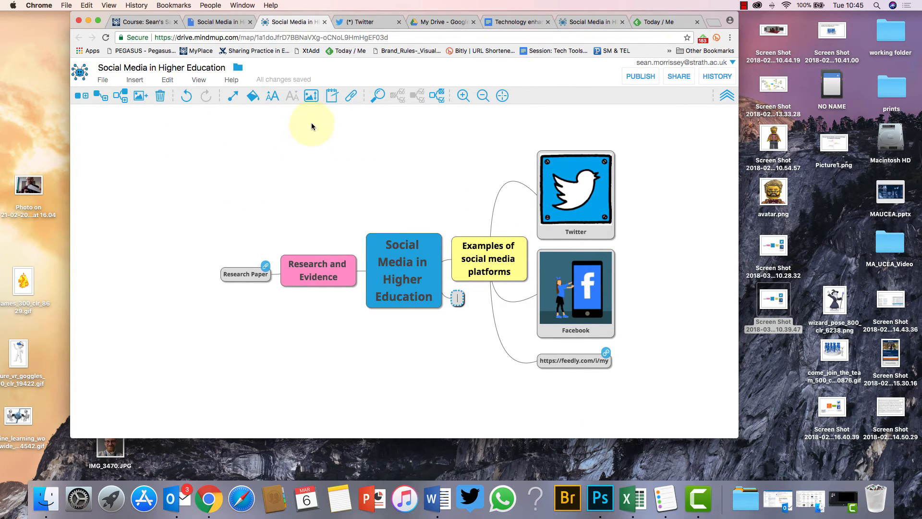
left_click(315, 265)
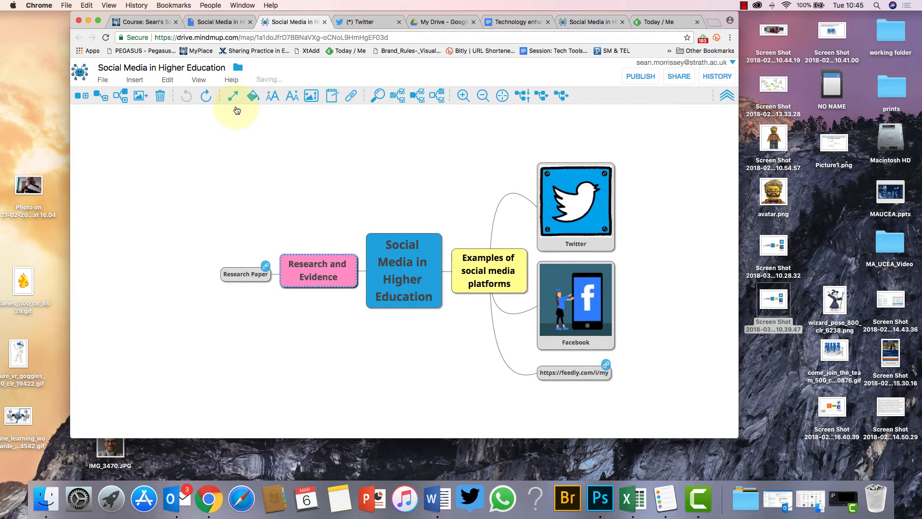
left_click(557, 184)
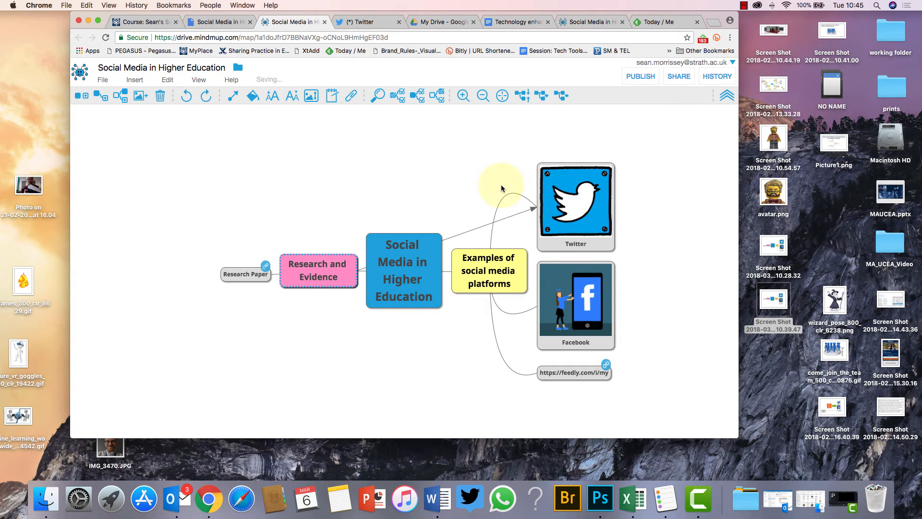